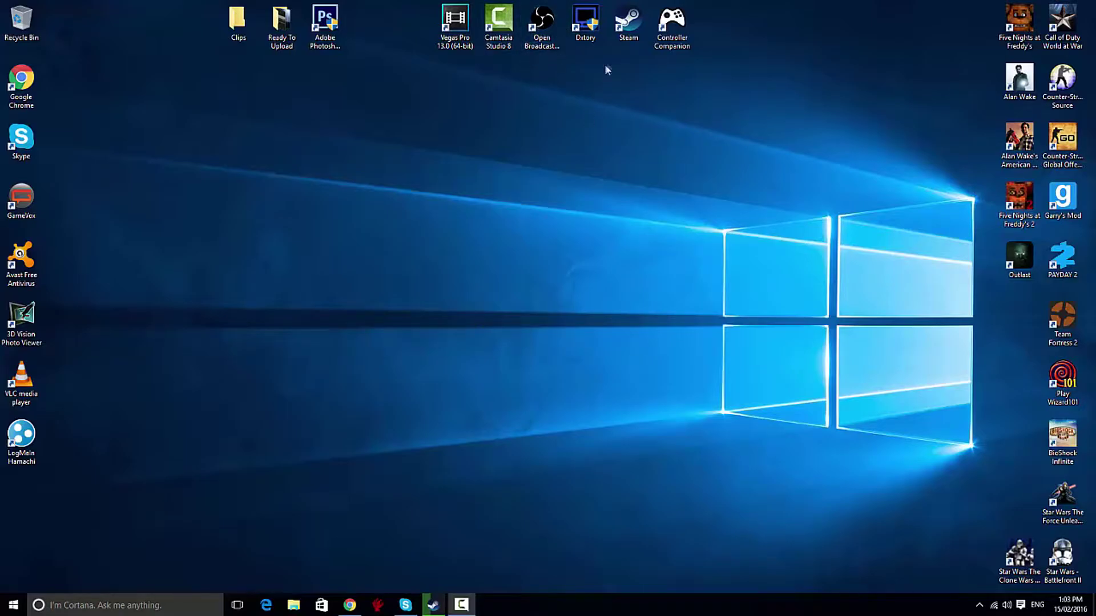
# Launch Dxtory, show its target process list page, and centre the window on screen.
pyautogui.doubleClick(594, 24)
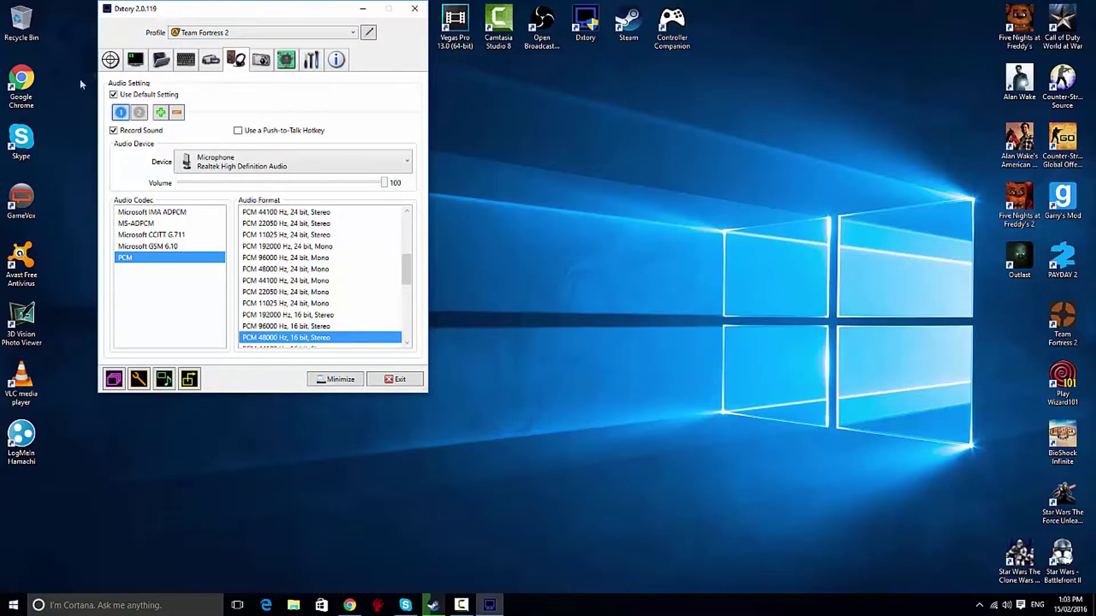
pyautogui.click(111, 59)
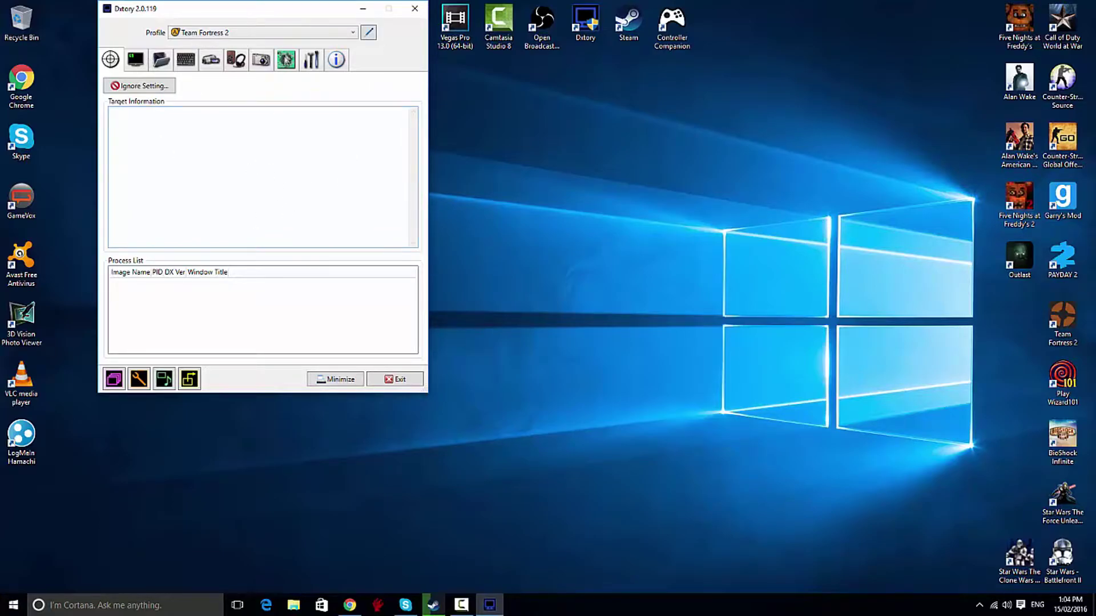
pyautogui.moveTo(264, 11); pyautogui.dragTo(574, 58)
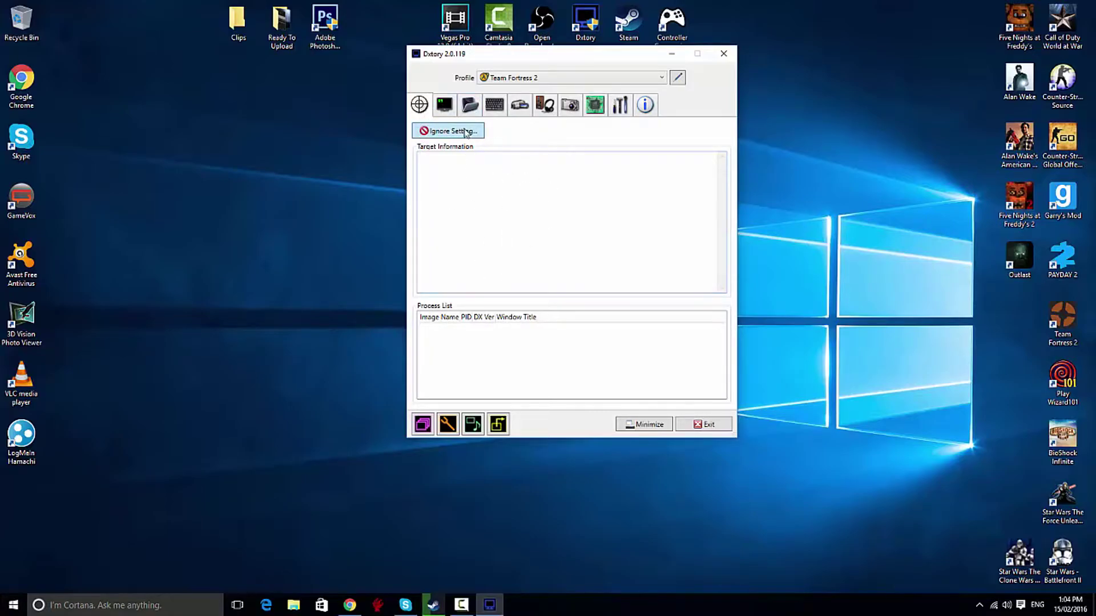
pyautogui.click(443, 106)
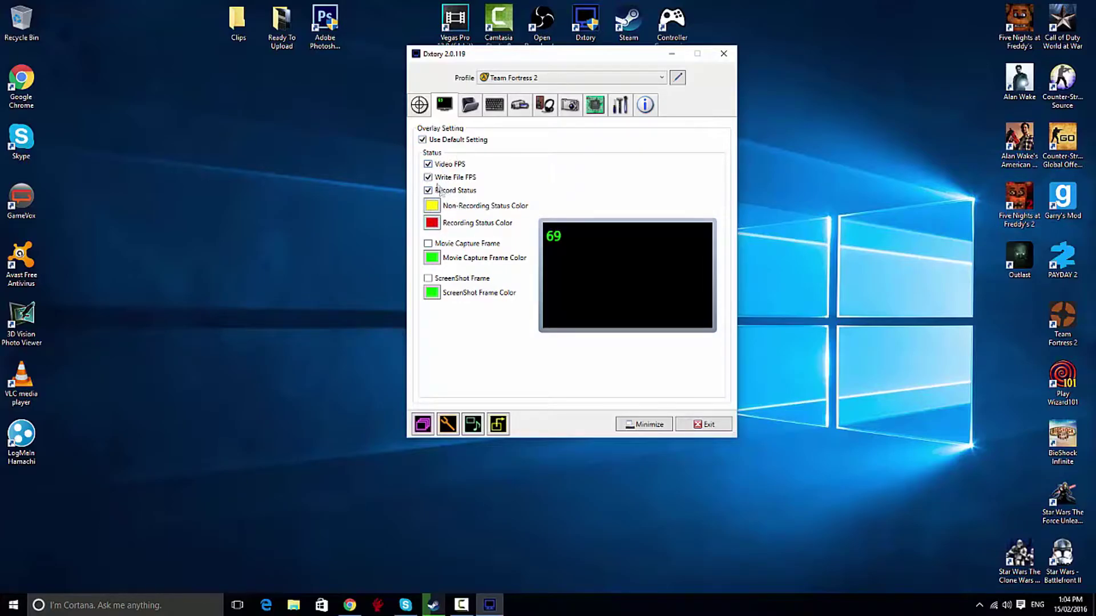
# Switch to the Folder settings, where movies save to the desktop Clips folder.
pyautogui.click(471, 107)
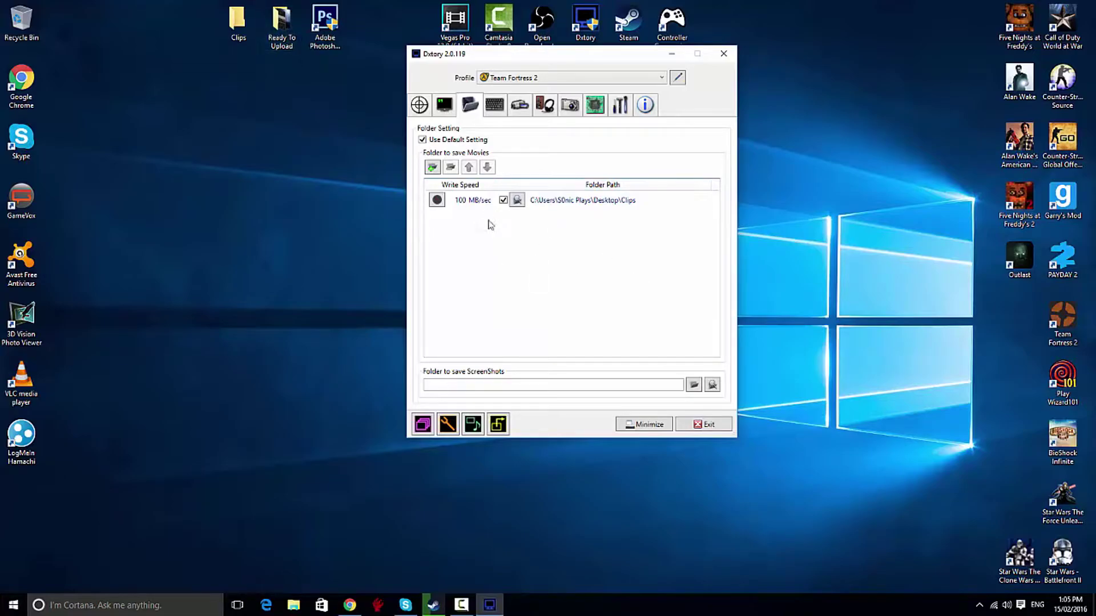
# Add the desktop Ready To Upload folder as a second movie save location.
pyautogui.click(436, 171)
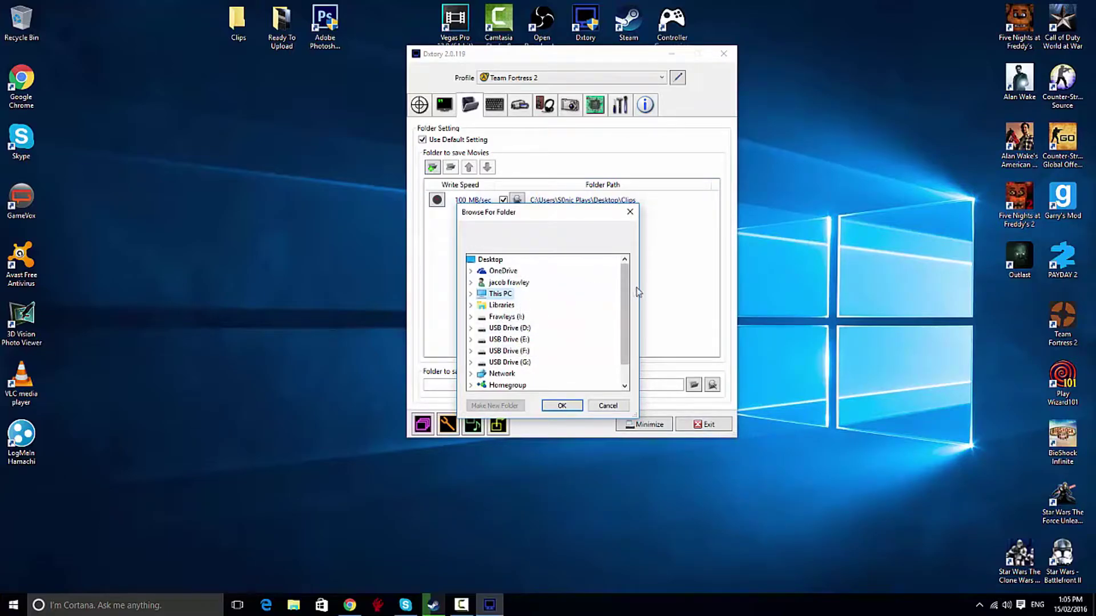
pyautogui.moveTo(625, 291); pyautogui.dragTo(632, 333)
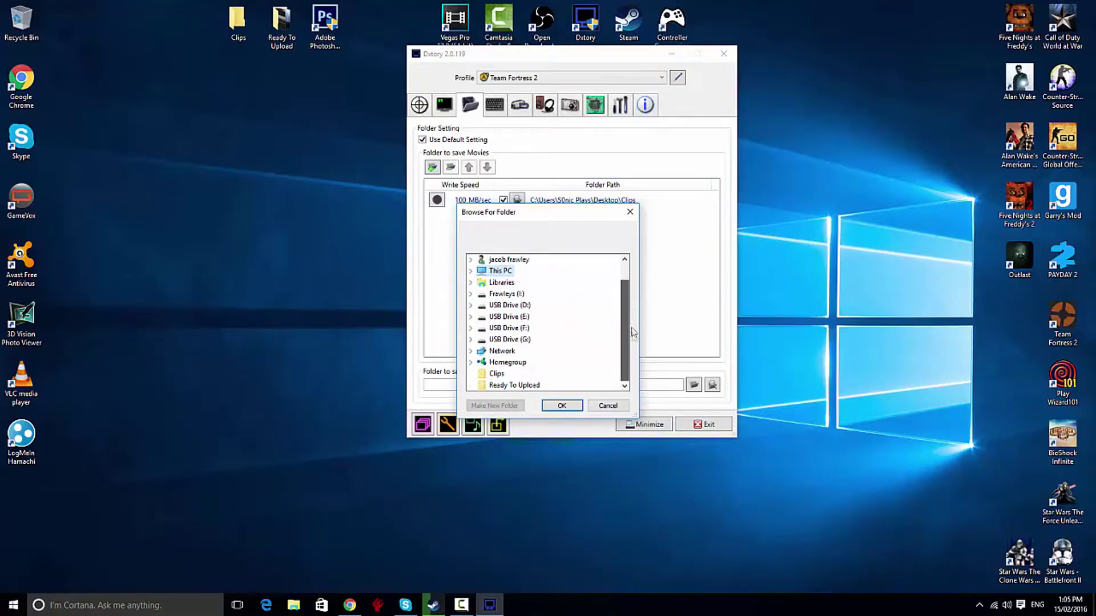
pyautogui.click(525, 386)
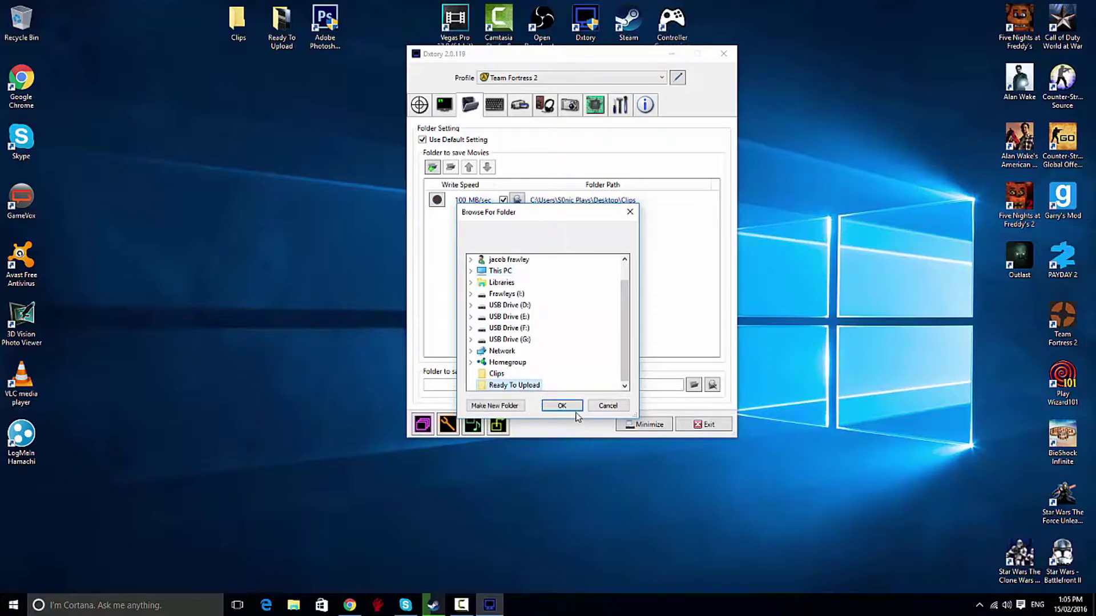
pyautogui.click(568, 406)
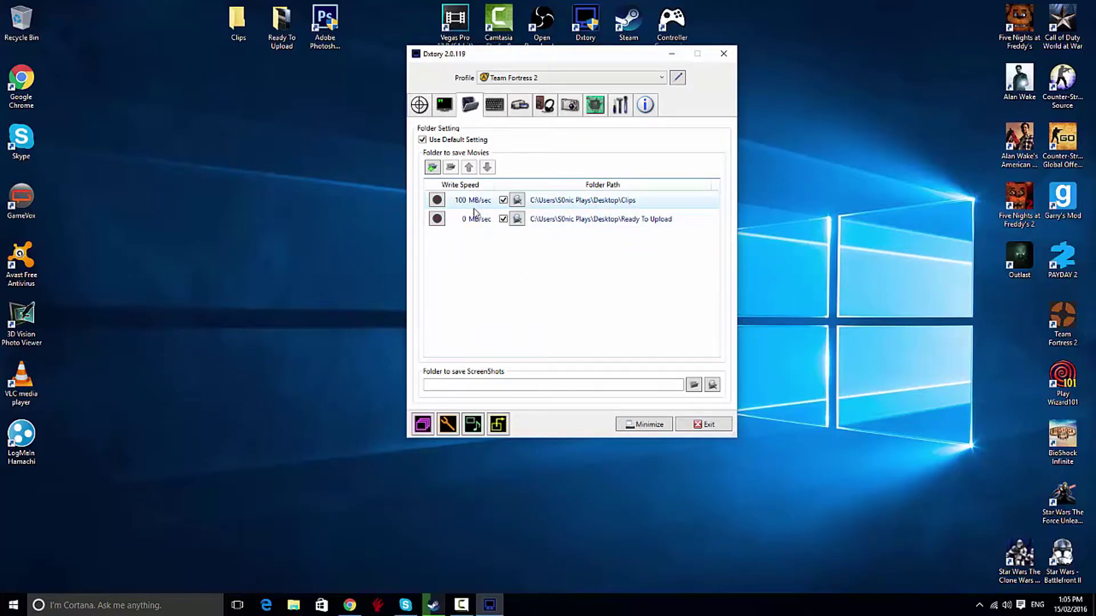
# Select the Ready To Upload row and run its write-speed benchmark.
pyautogui.click(467, 223)
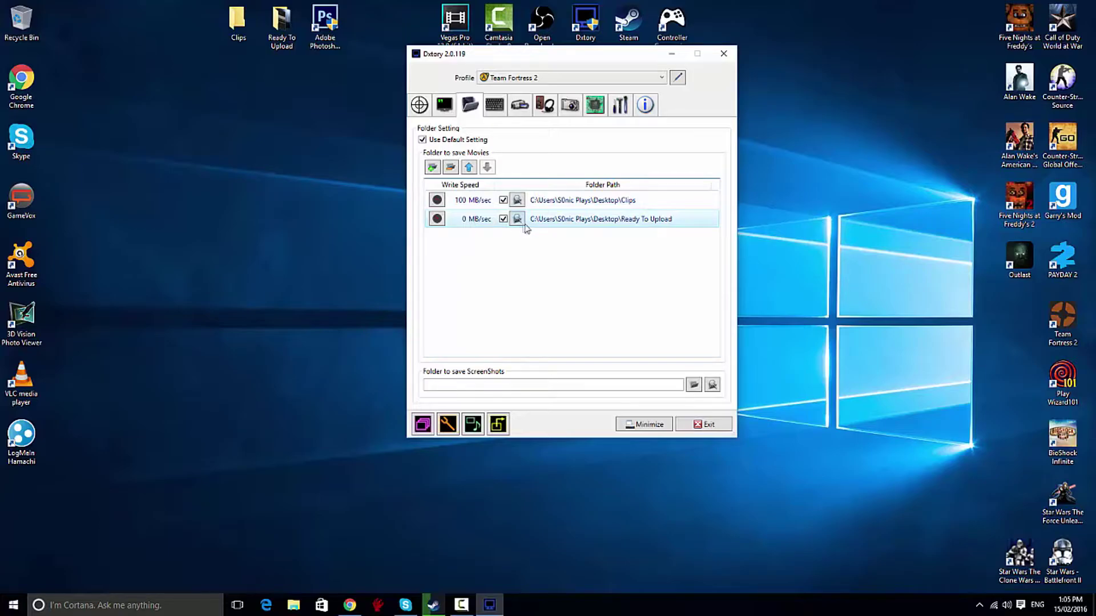
pyautogui.click(437, 219)
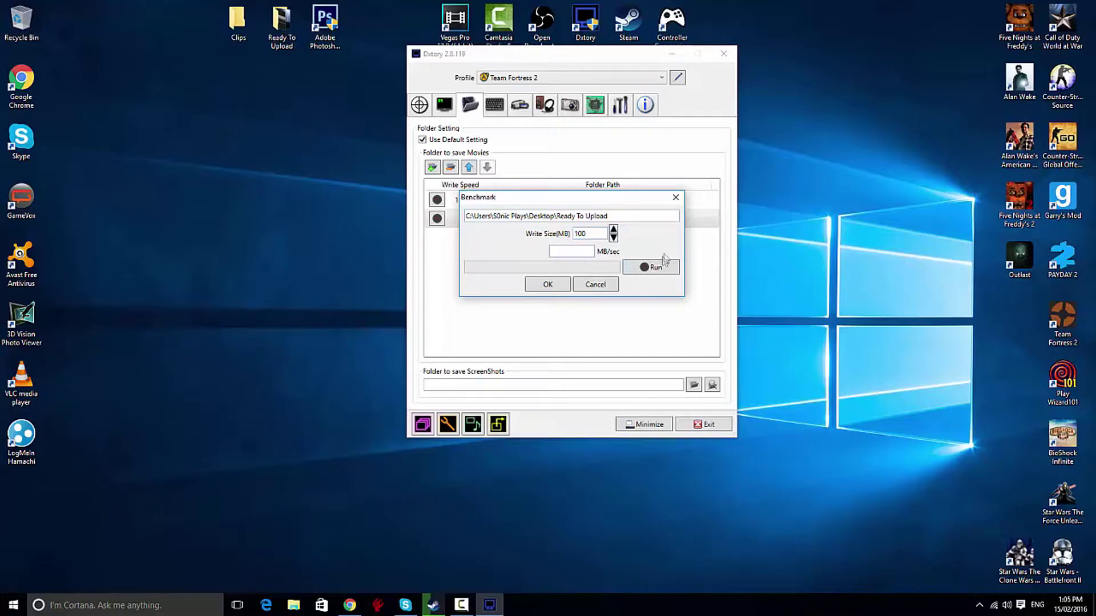
pyautogui.click(652, 268)
# Accept the 112 MB/sec benchmark and change Ready To Upload's write speed to 10.
pyautogui.click(548, 285)
pyautogui.rightClick(464, 221)
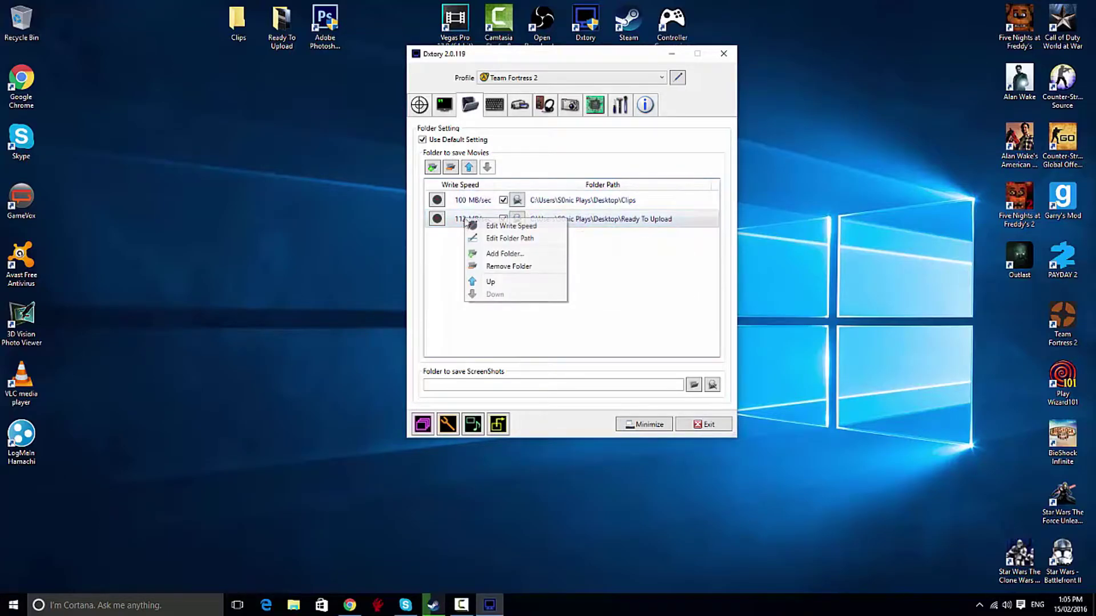
pyautogui.click(466, 223)
pyautogui.press('BackSpace')
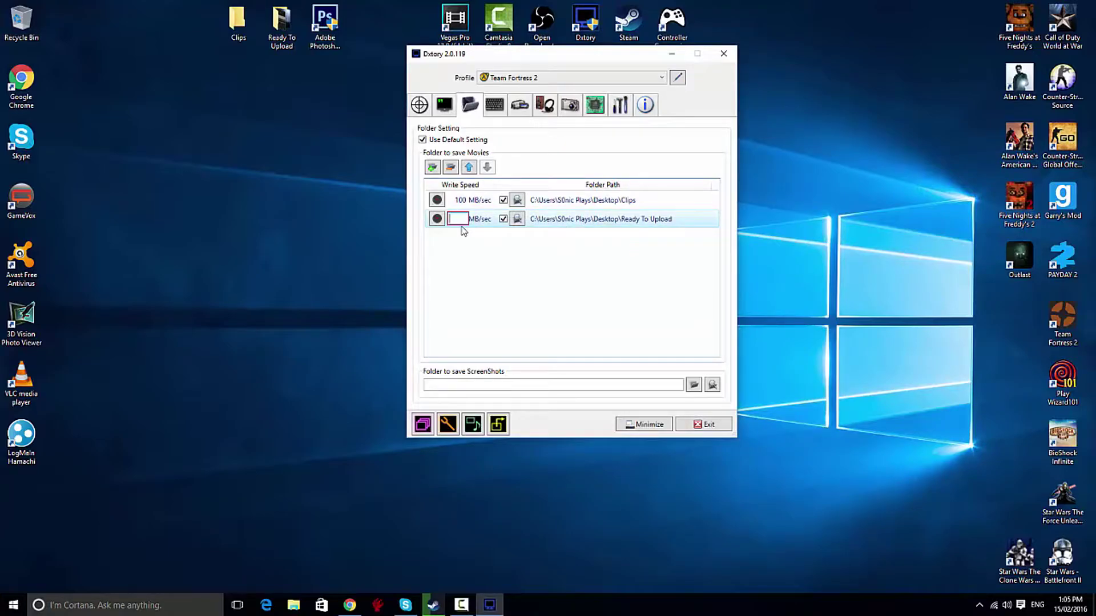
pyautogui.write('100')
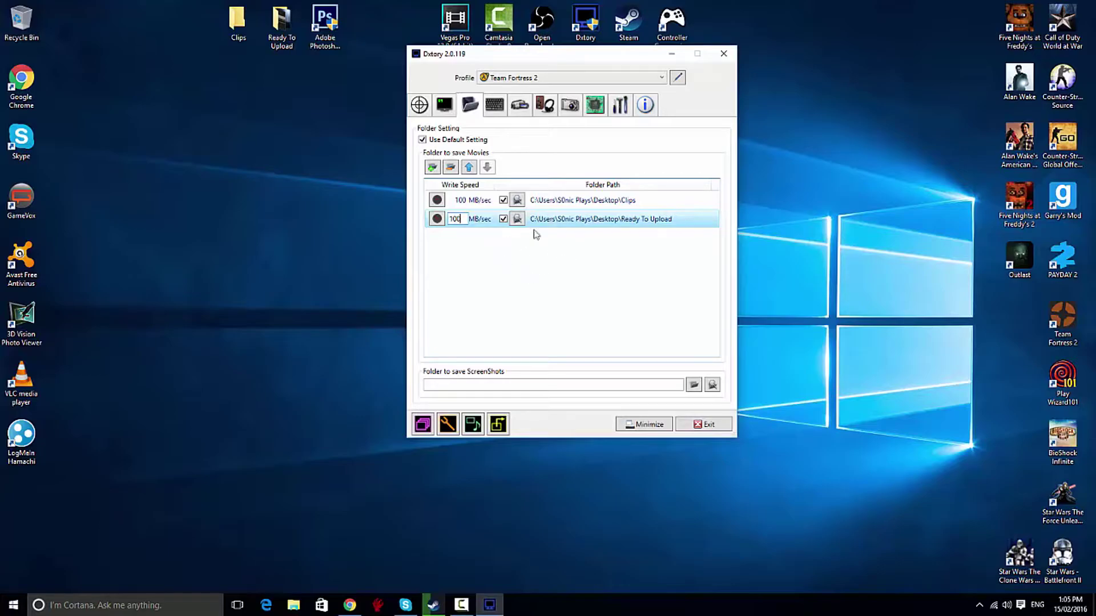
# Edit the Ready To Upload folder path, then remove that folder, leaving only Clips.
pyautogui.click(589, 222)
pyautogui.rightClick(590, 222)
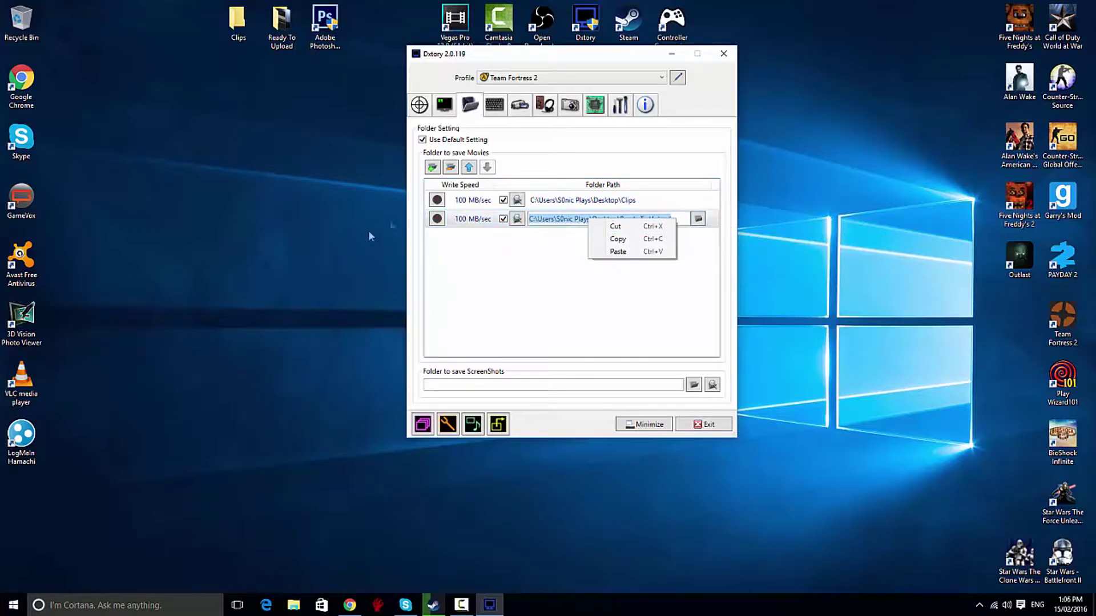
pyautogui.click(455, 219)
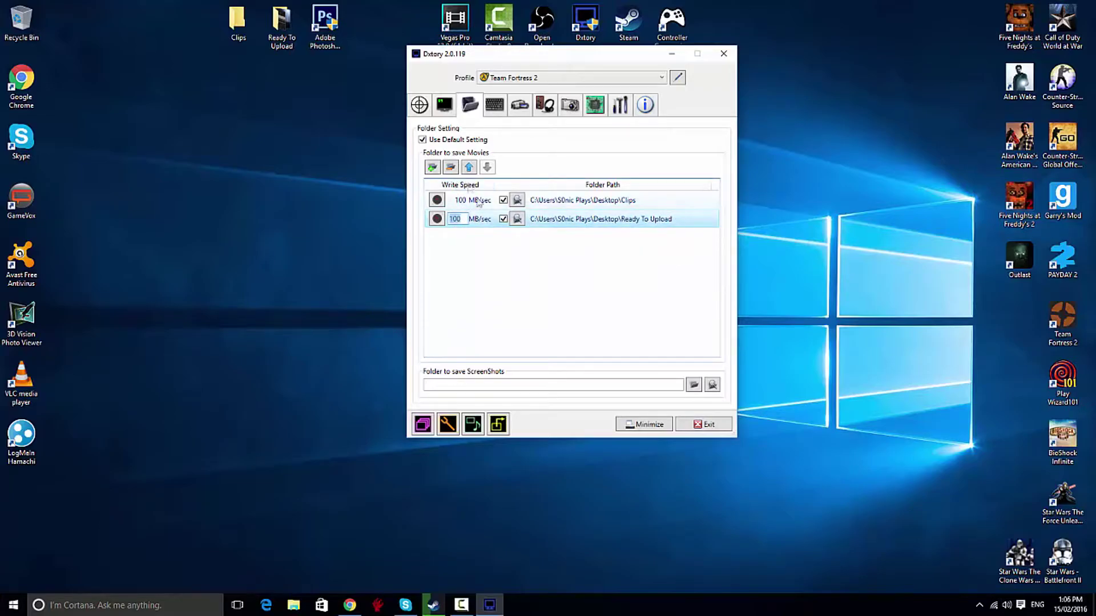
pyautogui.click(450, 167)
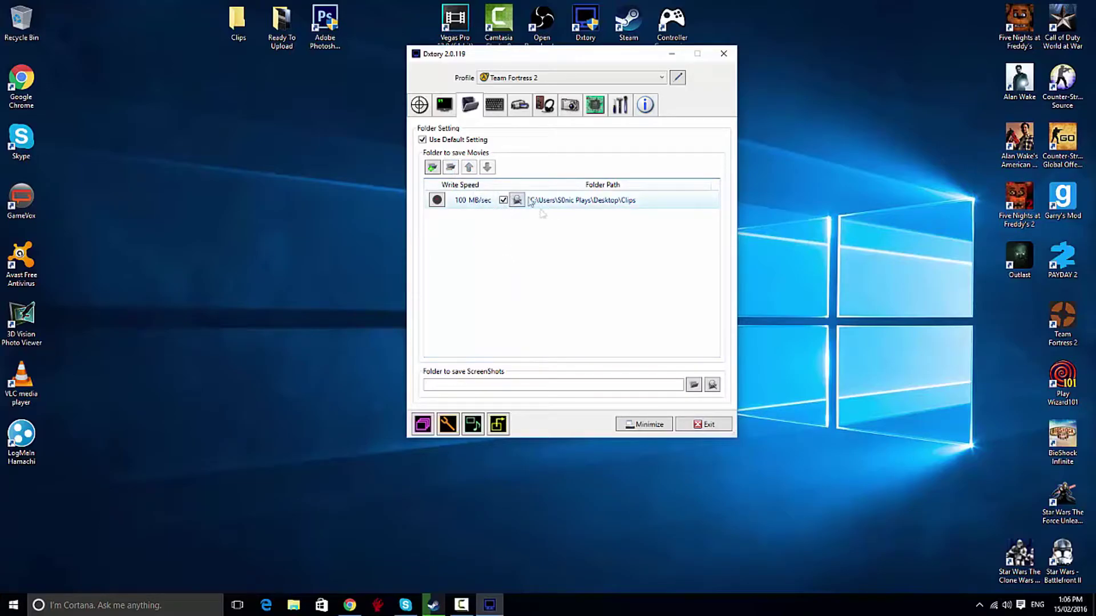
pyautogui.click(496, 106)
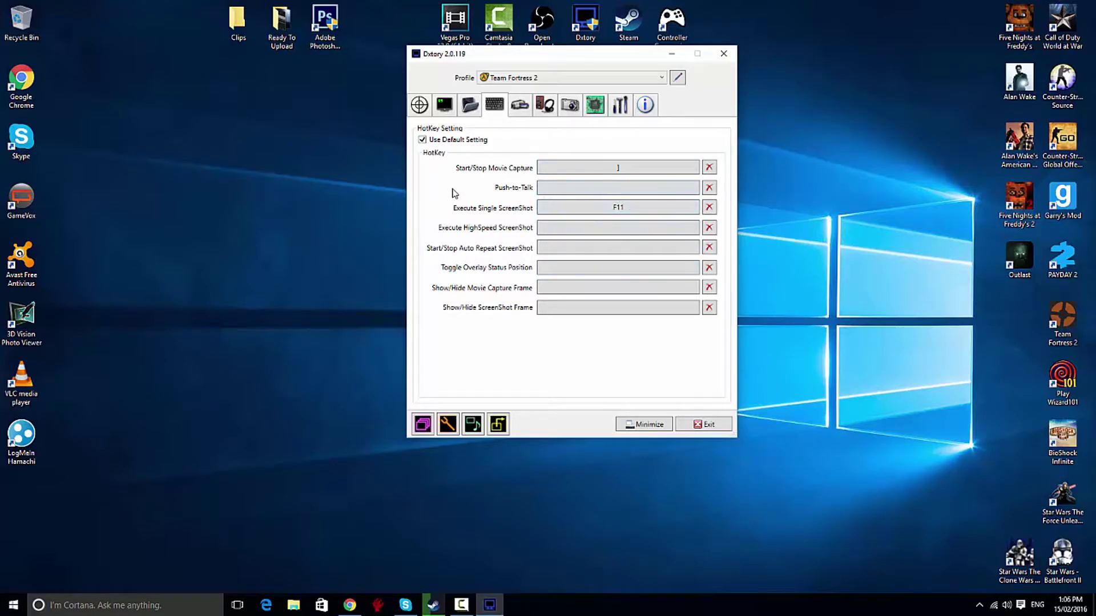
# Open the Movie settings and expand the video codec list.
pyautogui.click(520, 108)
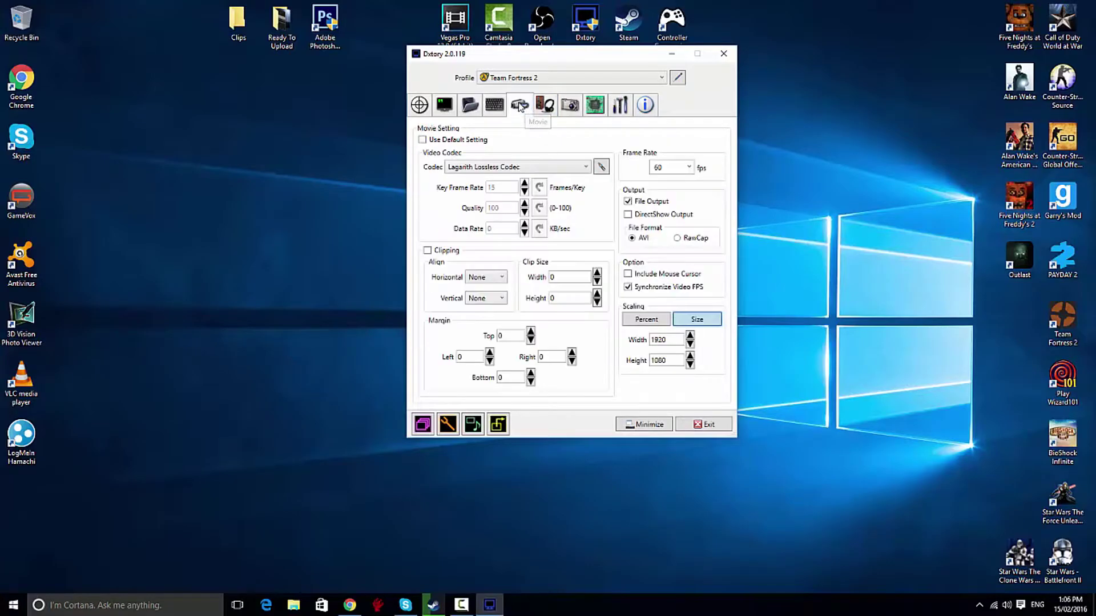
pyautogui.click(547, 165)
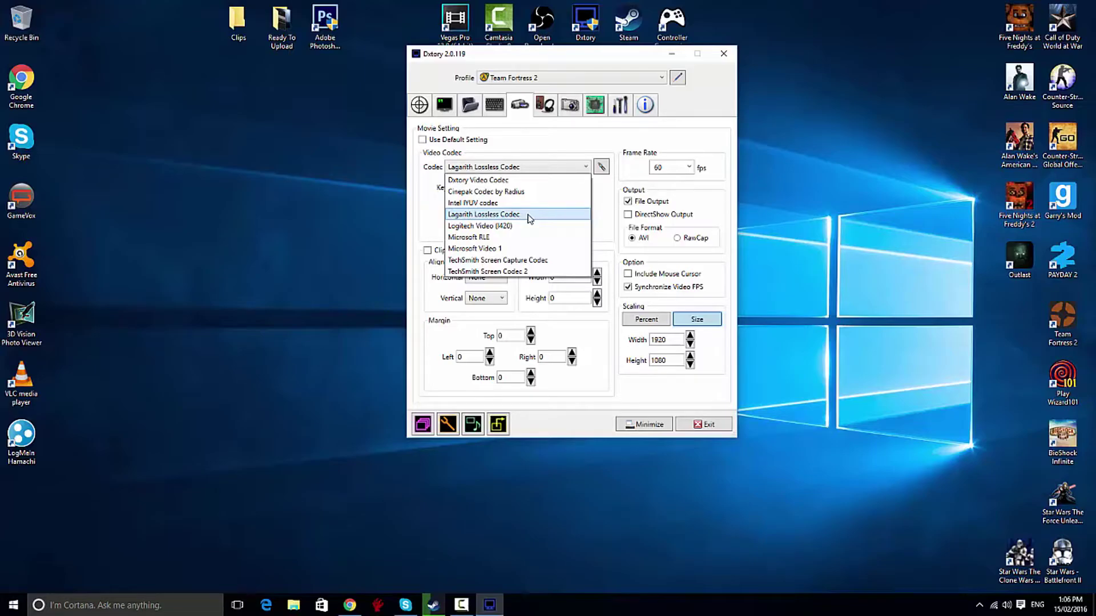
pyautogui.click(517, 180)
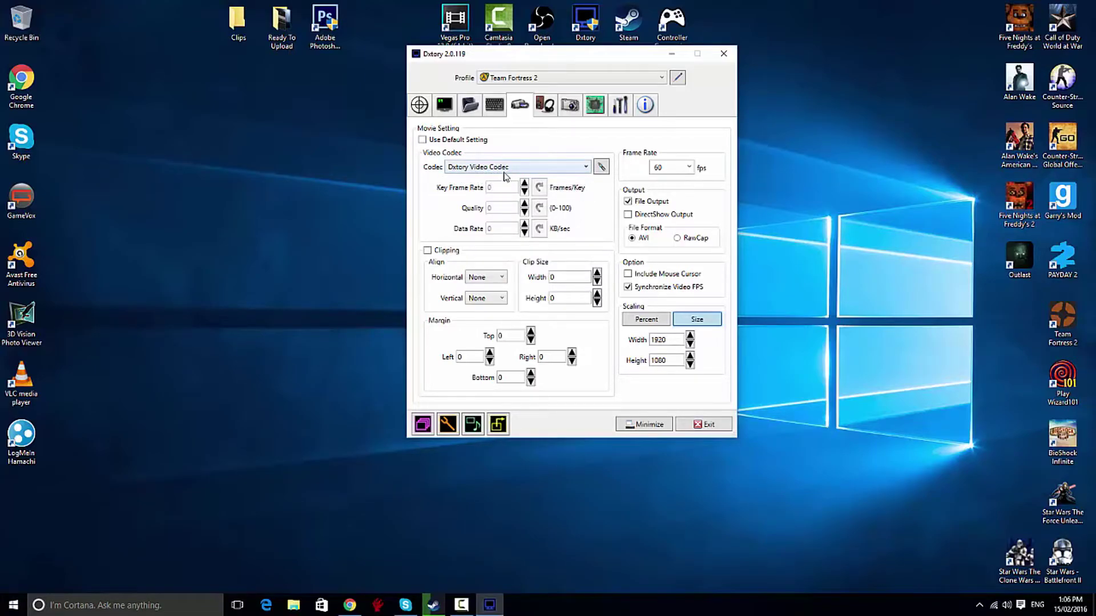
pyautogui.click(517, 167)
pyautogui.click(510, 215)
pyautogui.click(496, 173)
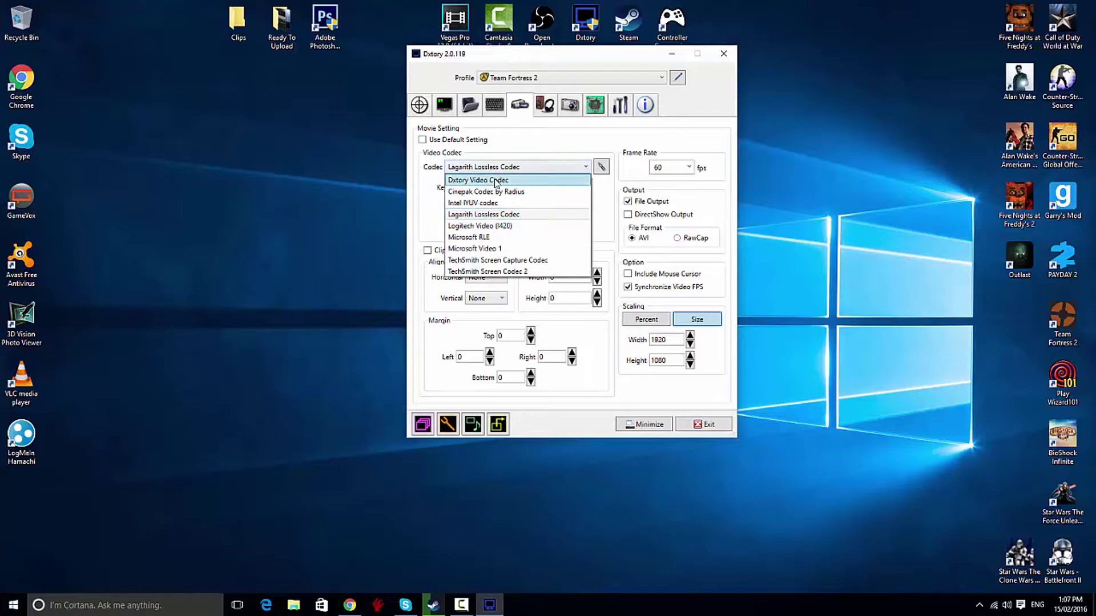
pyautogui.click(497, 179)
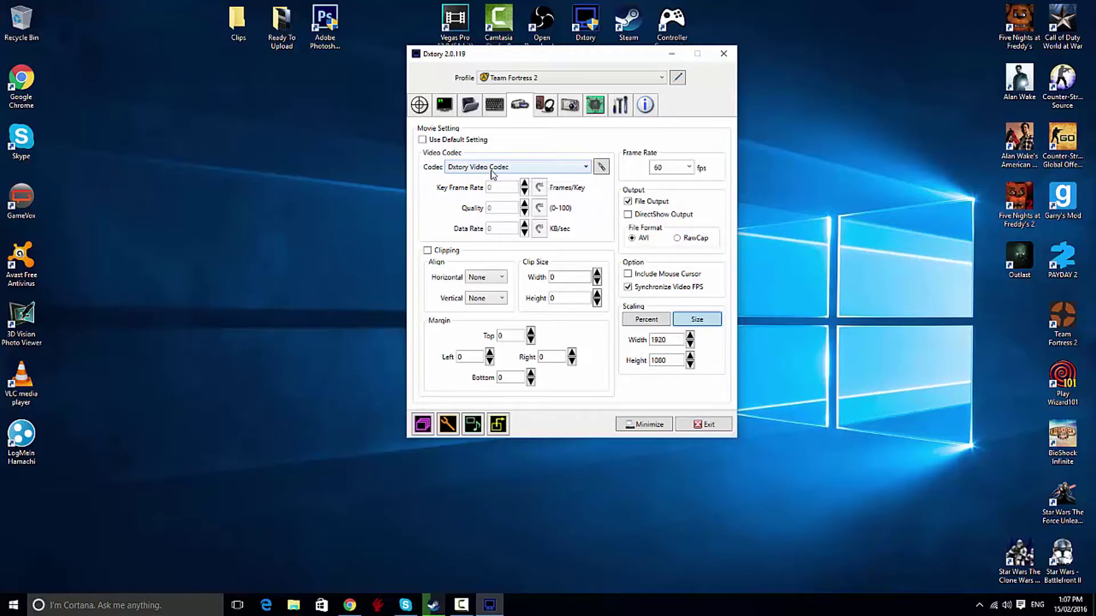
pyautogui.click(497, 168)
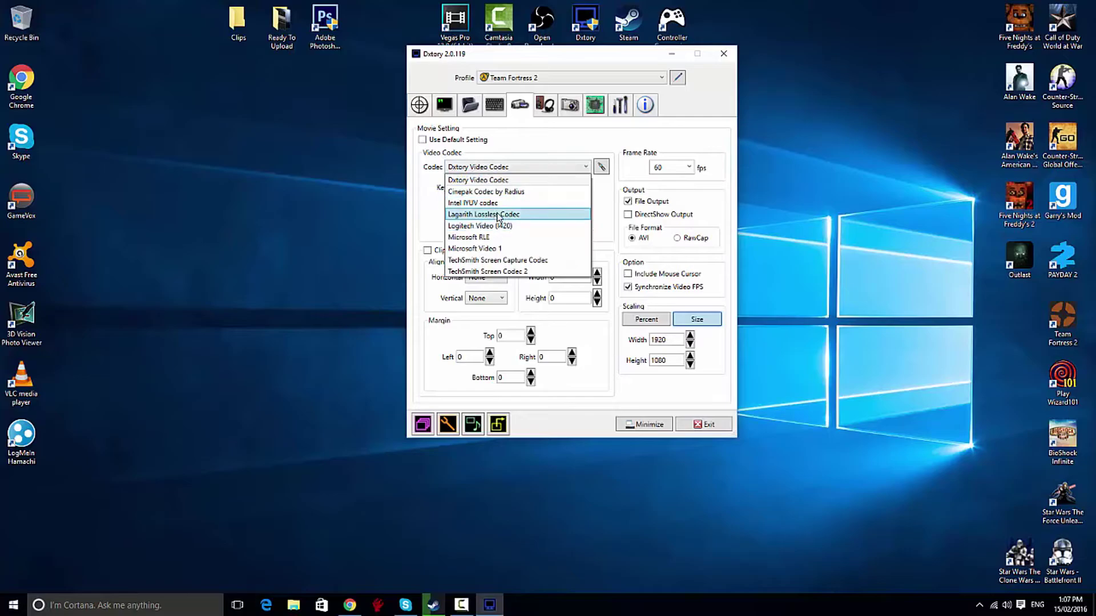
pyautogui.click(497, 215)
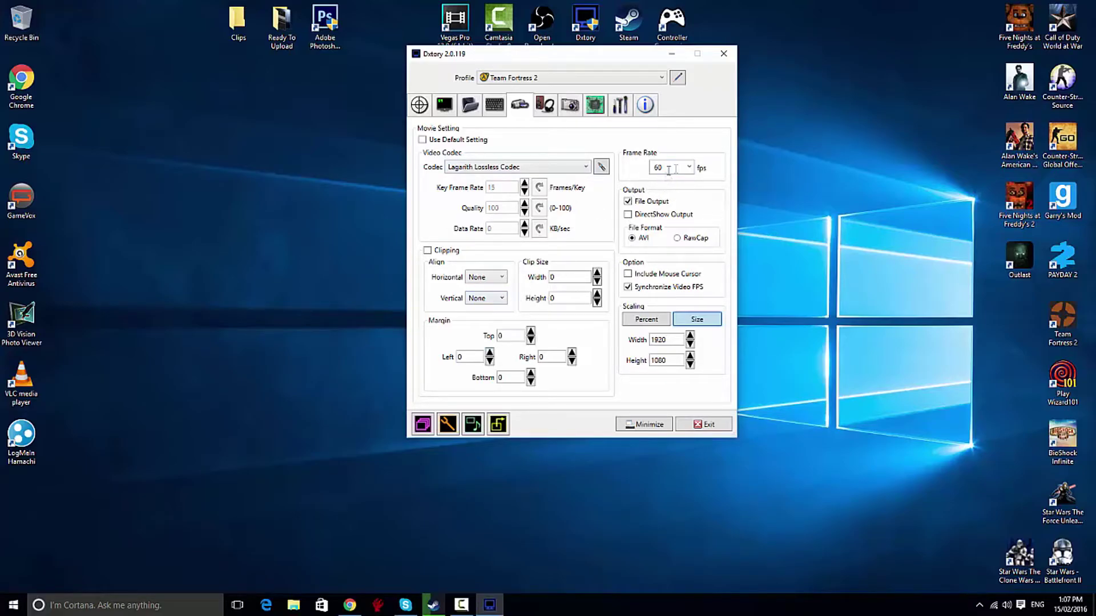
pyautogui.click(691, 167)
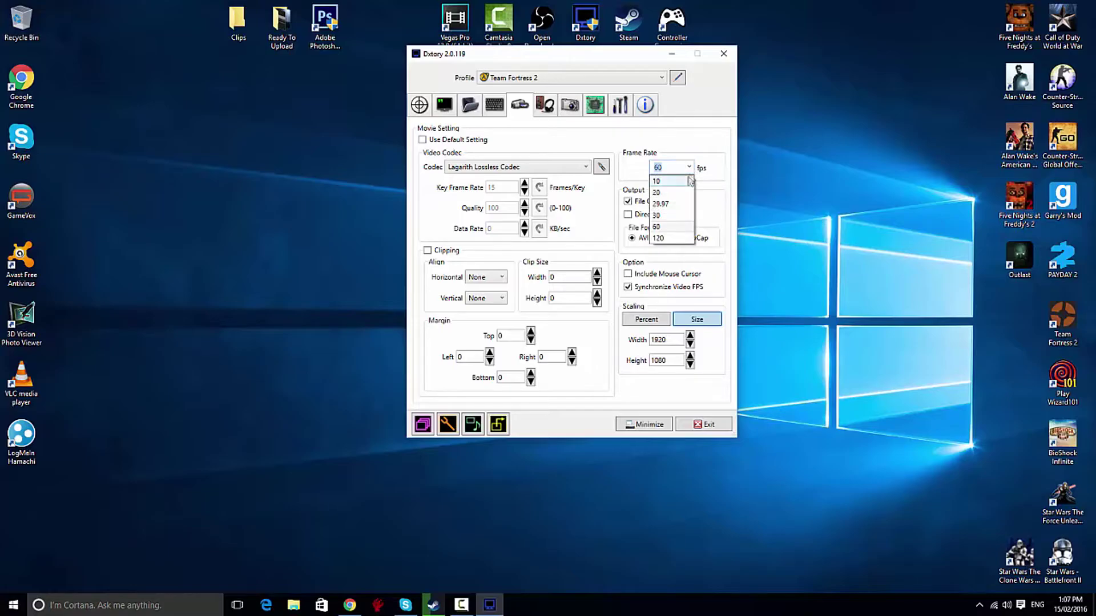
# Leave the frame rate at 60 fps and scaling at a fixed 1920×1080 size.
pyautogui.click(657, 228)
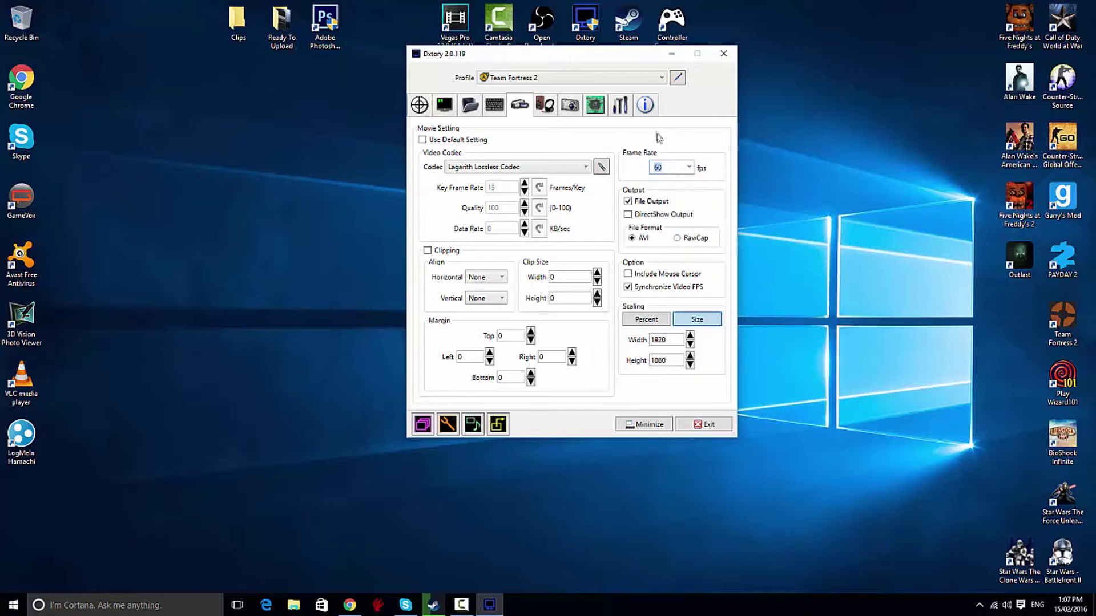
pyautogui.click(688, 168)
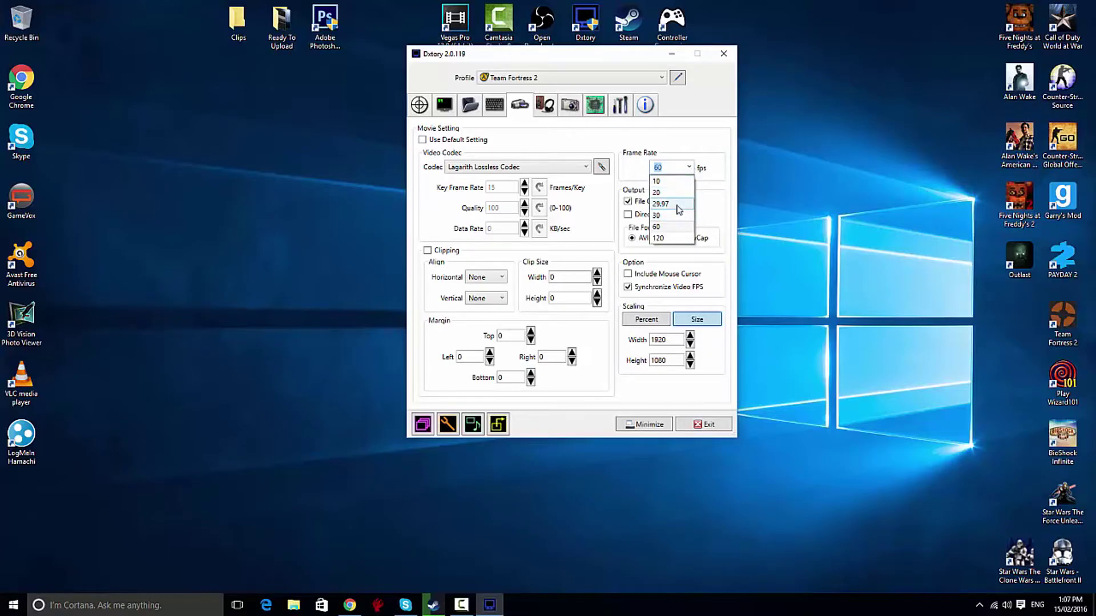
pyautogui.click(711, 142)
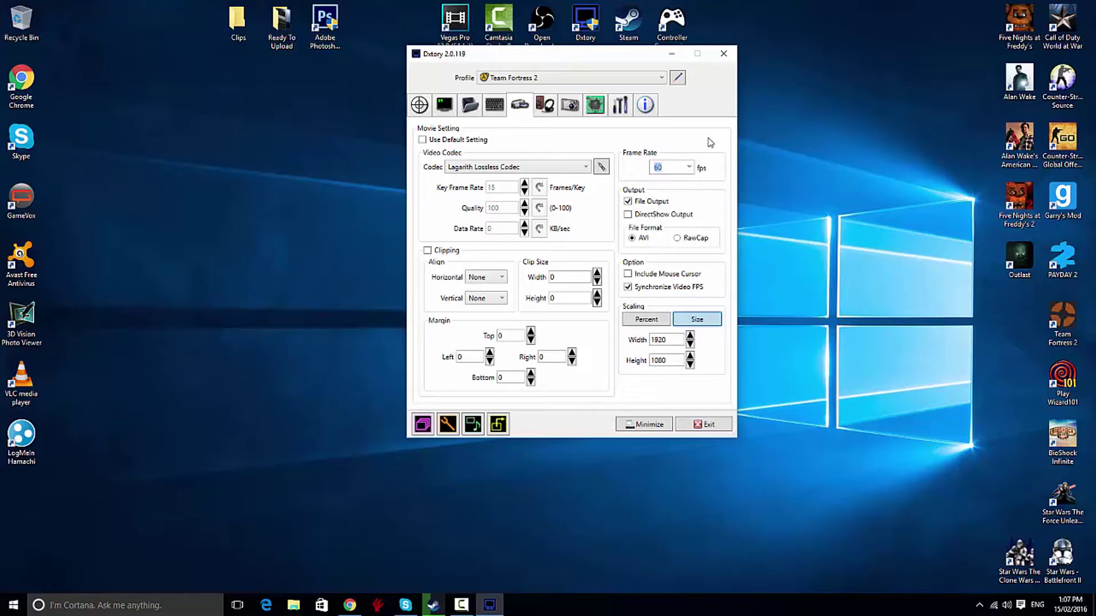
pyautogui.click(655, 322)
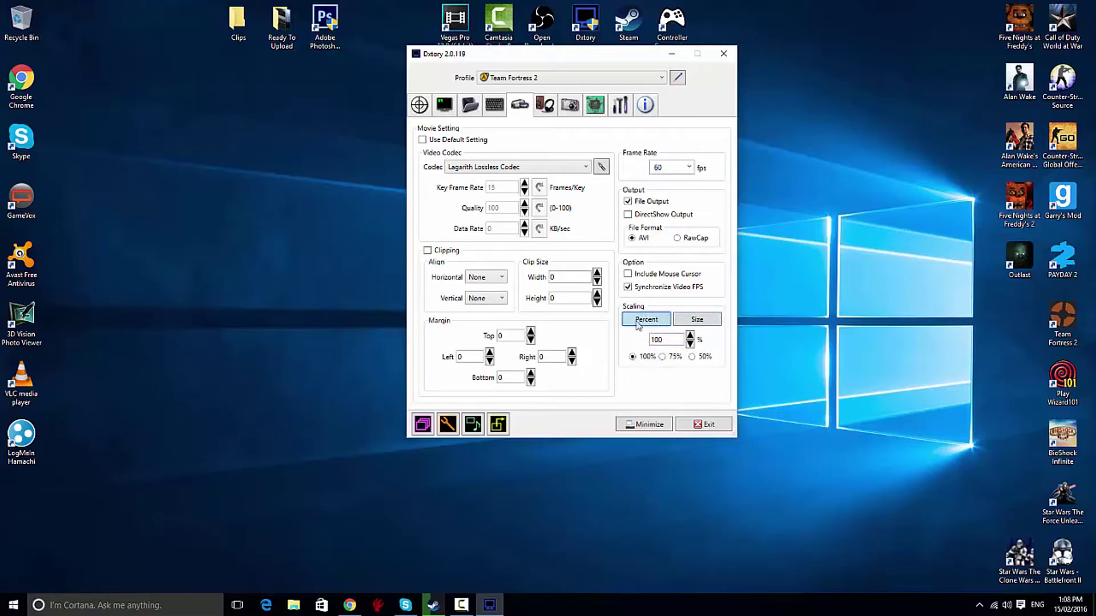
pyautogui.click(697, 320)
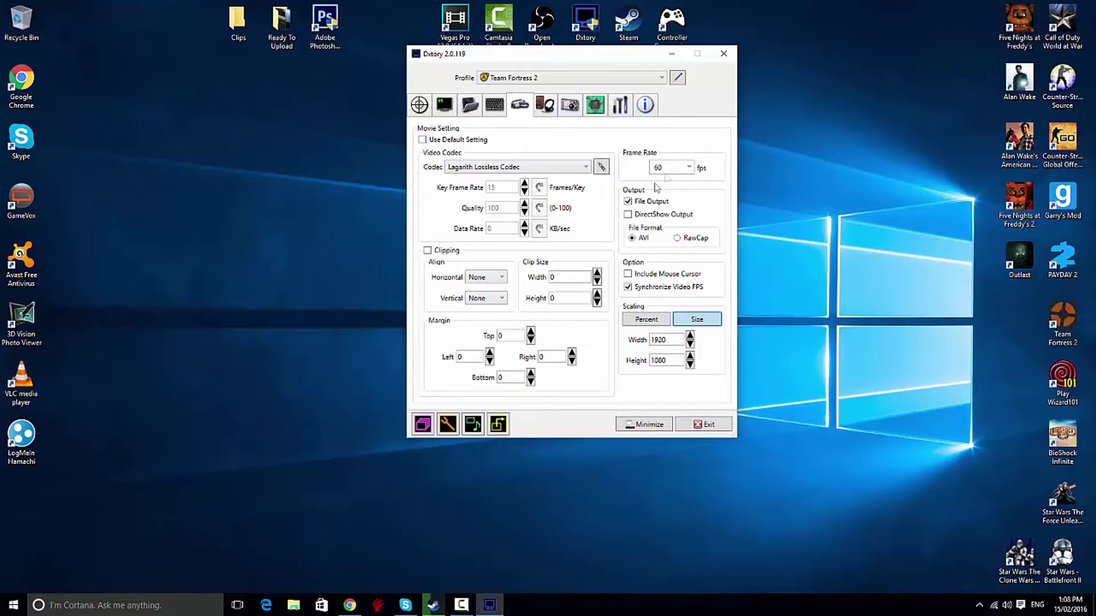
pyautogui.click(544, 106)
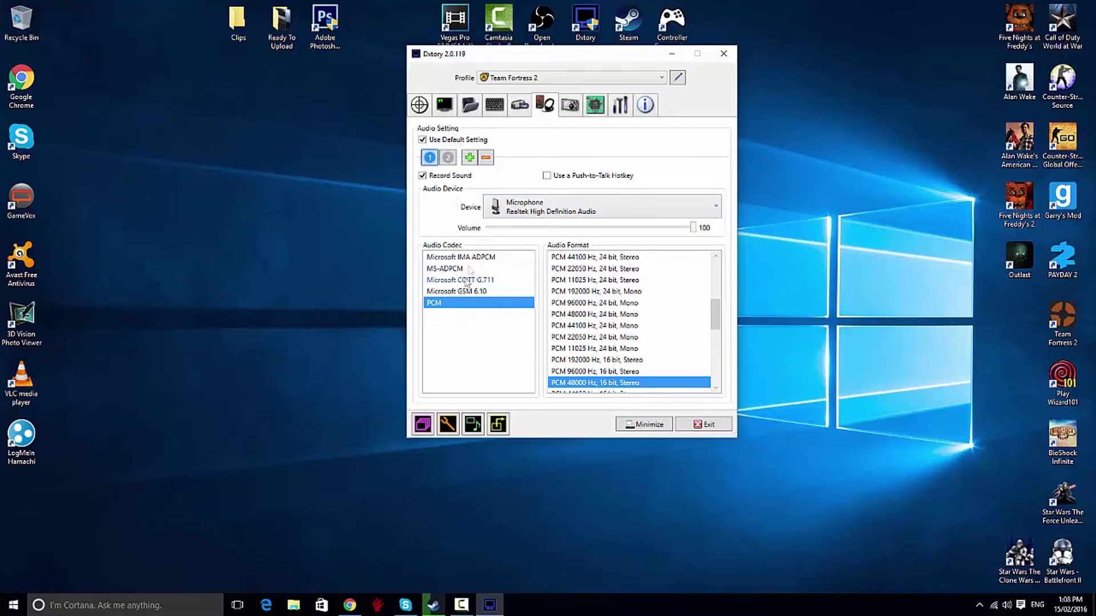
# Check both audio sources and keep Speakers as the device for audio source 2.
pyautogui.click(450, 162)
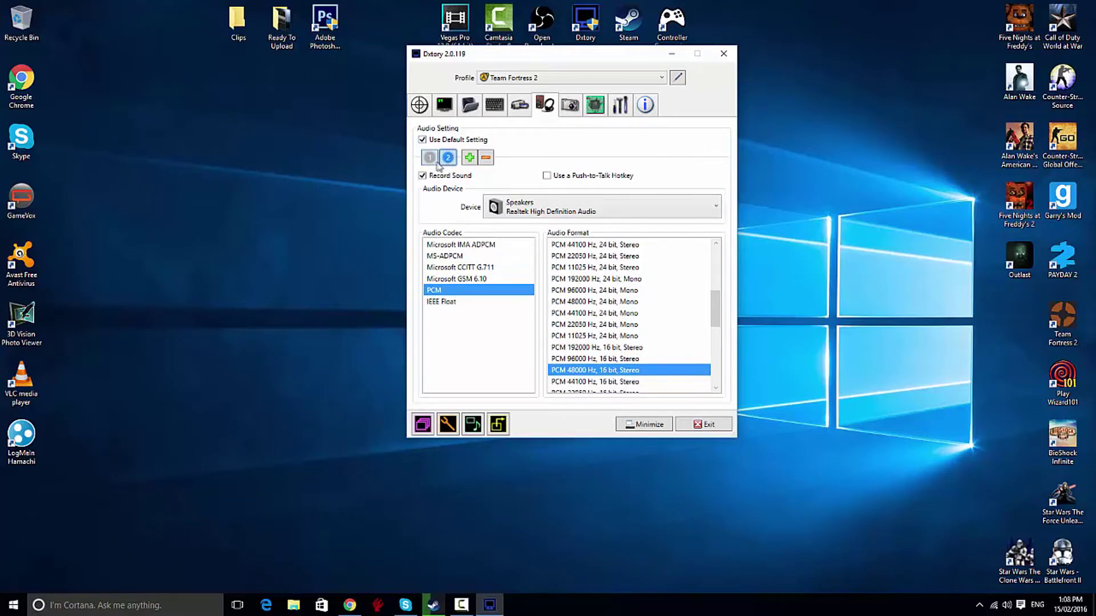
pyautogui.click(435, 160)
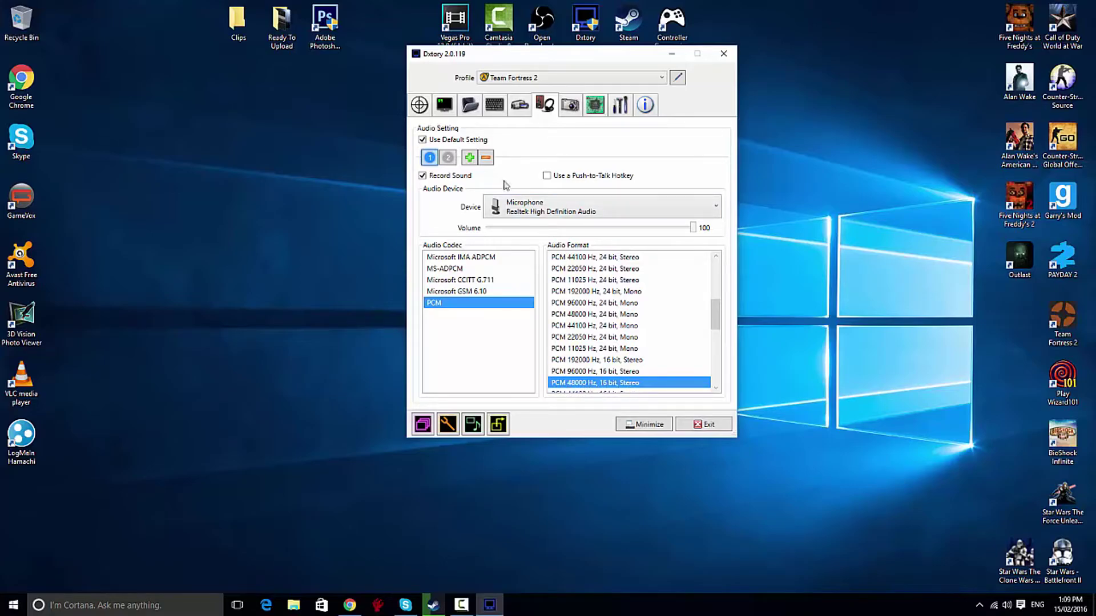
pyautogui.click(443, 160)
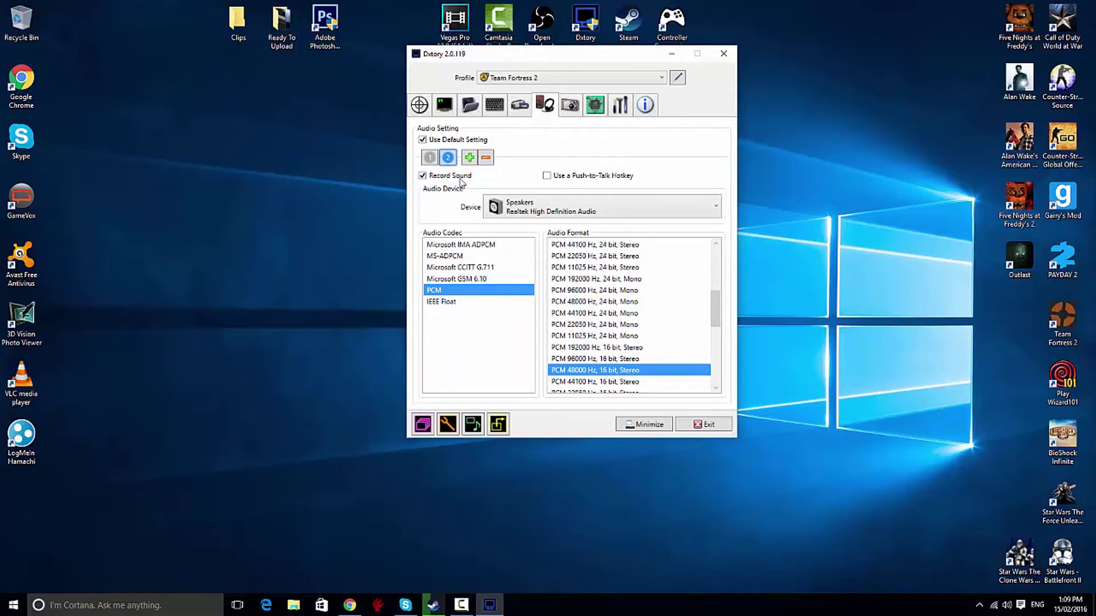
pyautogui.click(533, 211)
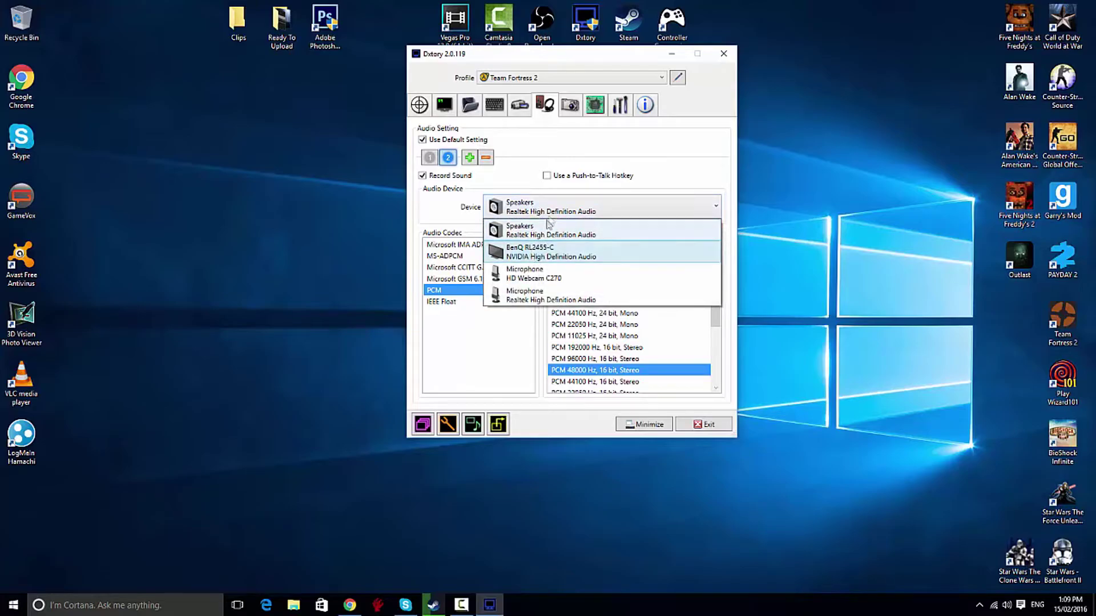
pyautogui.click(557, 208)
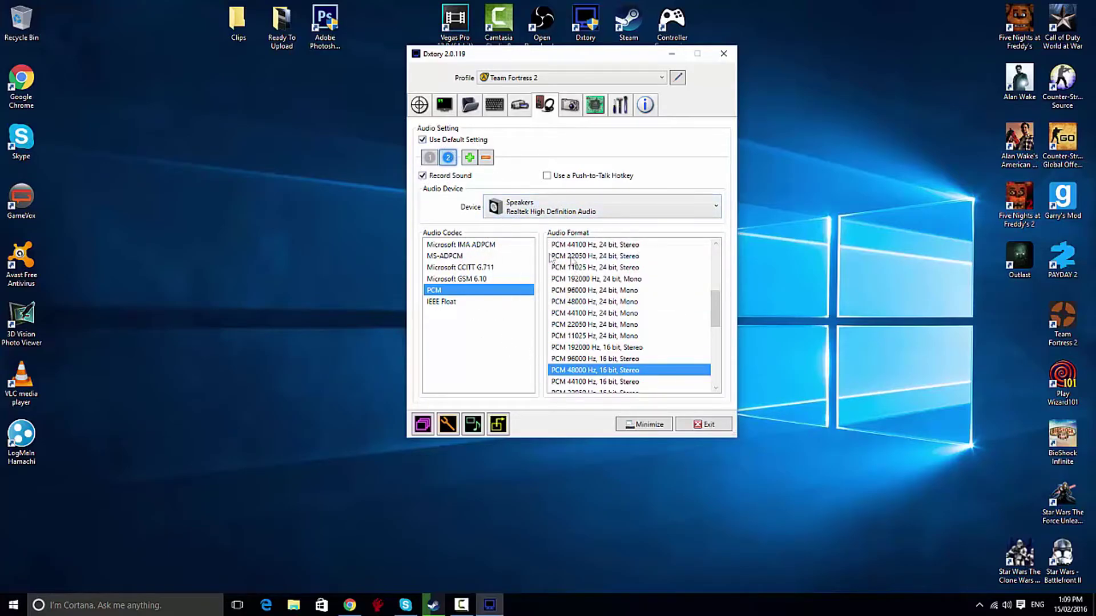
pyautogui.click(573, 107)
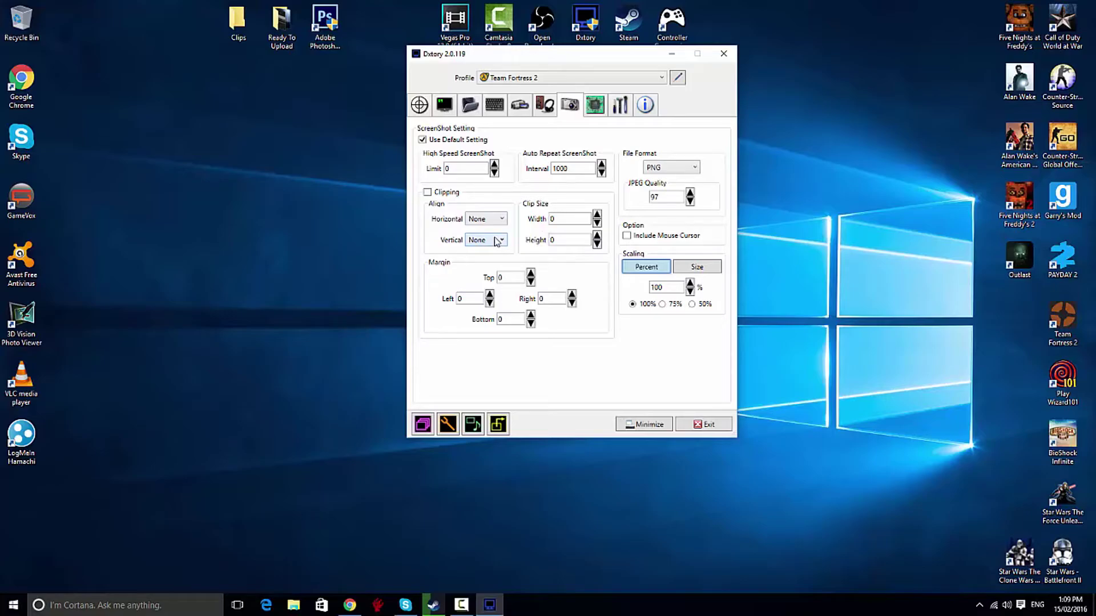
# Browse the Advanced, Global, Info and Movie tabs, then select audio source 1 under Audio.
pyautogui.click(600, 114)
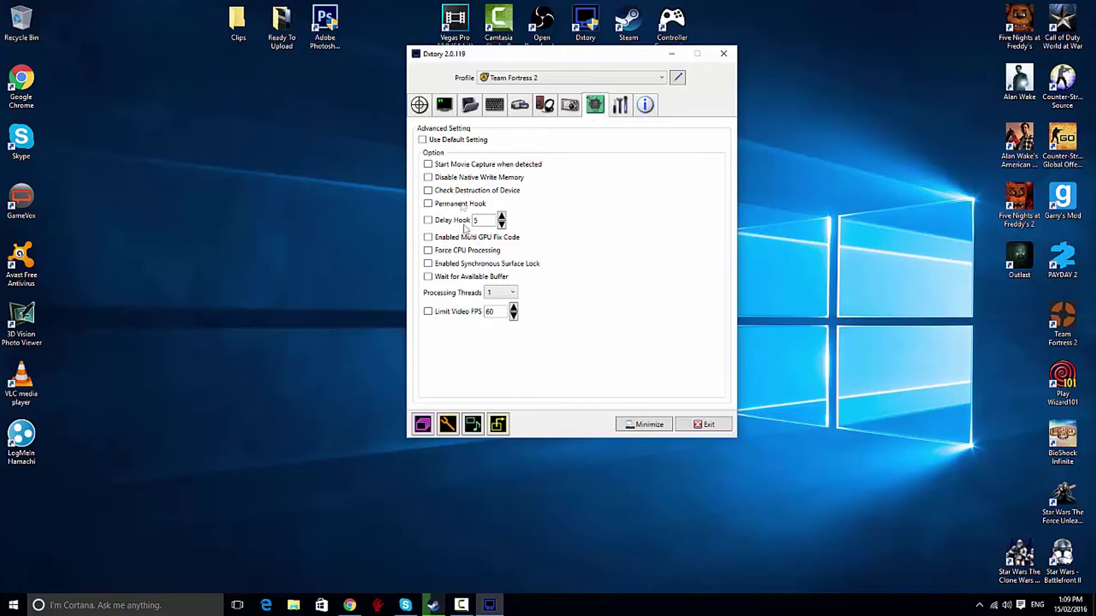
pyautogui.click(624, 108)
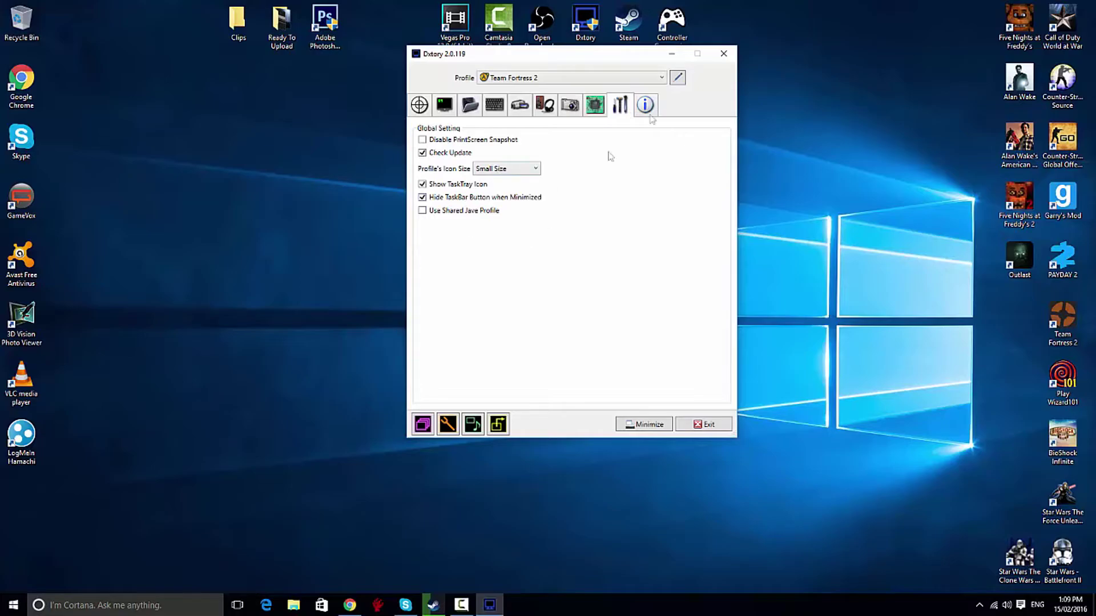
pyautogui.click(647, 106)
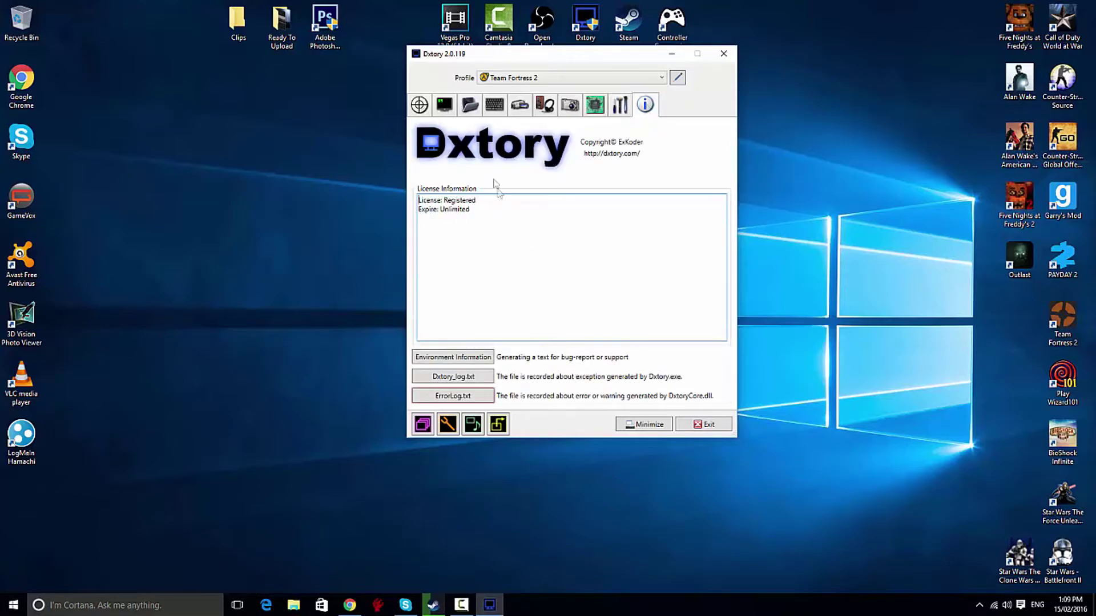
pyautogui.click(529, 108)
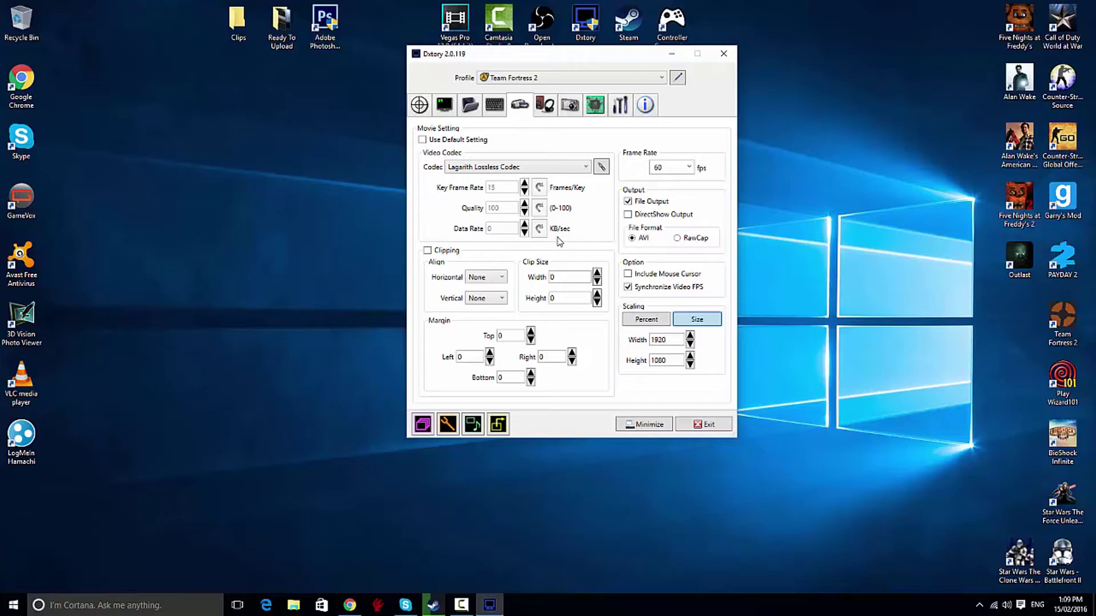
pyautogui.click(545, 106)
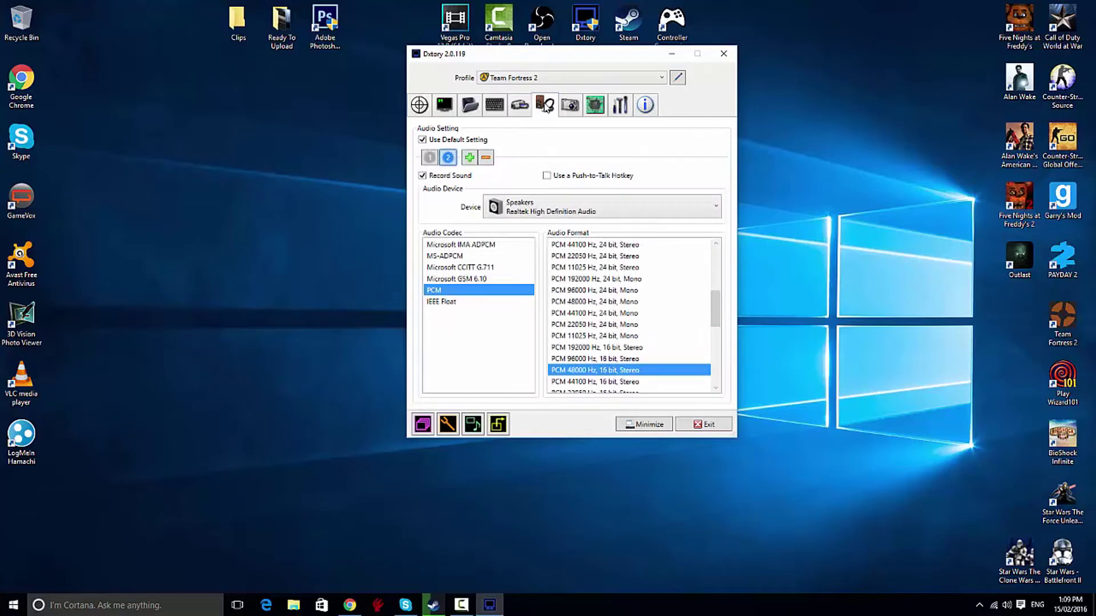
pyautogui.click(430, 158)
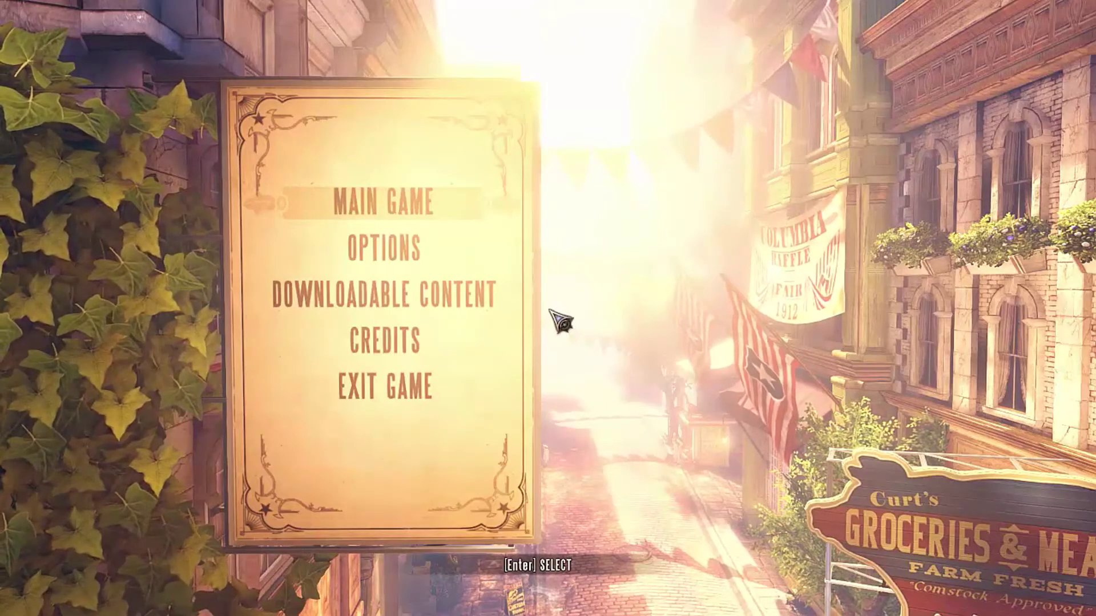
# Highlight MAIN GAME in the BioShock Infinite main menu and start it.
pyautogui.press('Down')
pyautogui.press('Down')
pyautogui.press('Up')
pyautogui.press('Up')
pyautogui.press('Down')
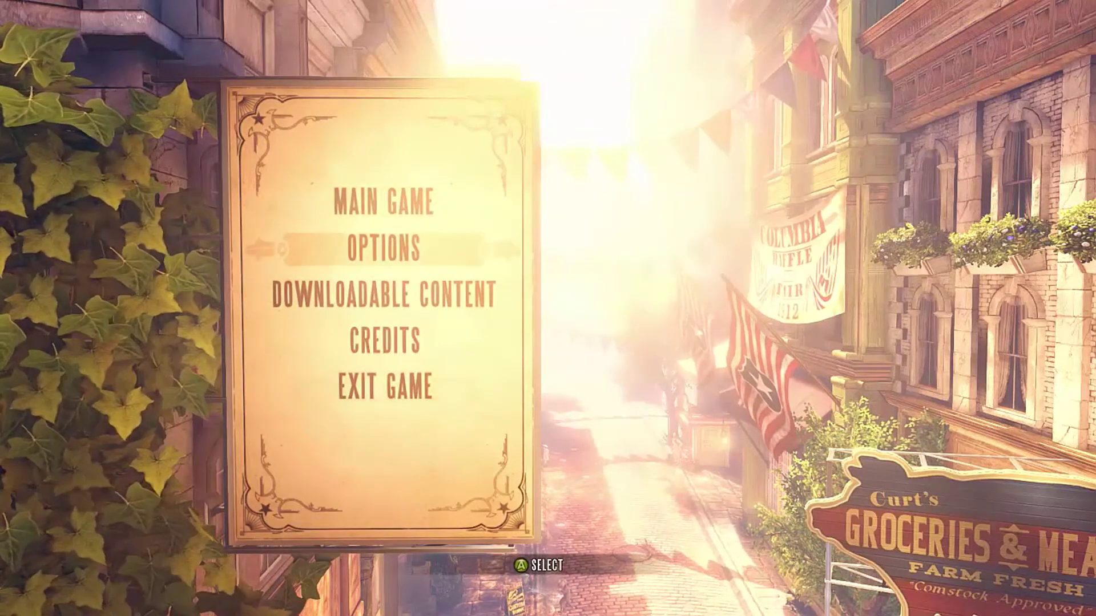
pyautogui.press('Down')
pyautogui.press('Down')
pyautogui.press('Down')
pyautogui.press('Up')
pyautogui.press('Up')
pyautogui.press('Up')
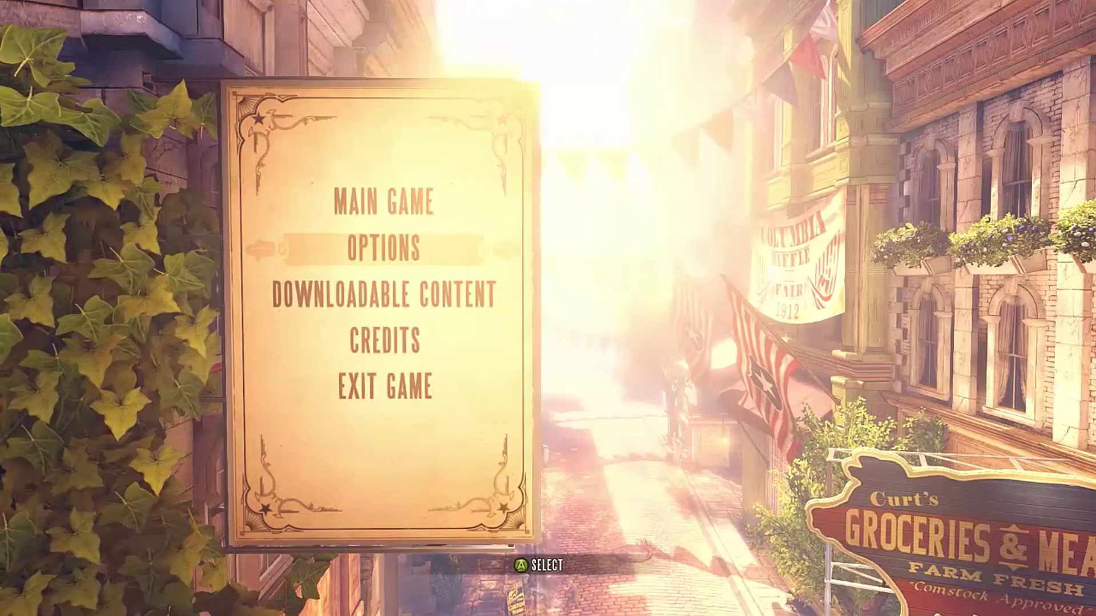
pyautogui.press('Up')
pyautogui.press('Down')
pyautogui.press('Up')
pyautogui.press('Return')
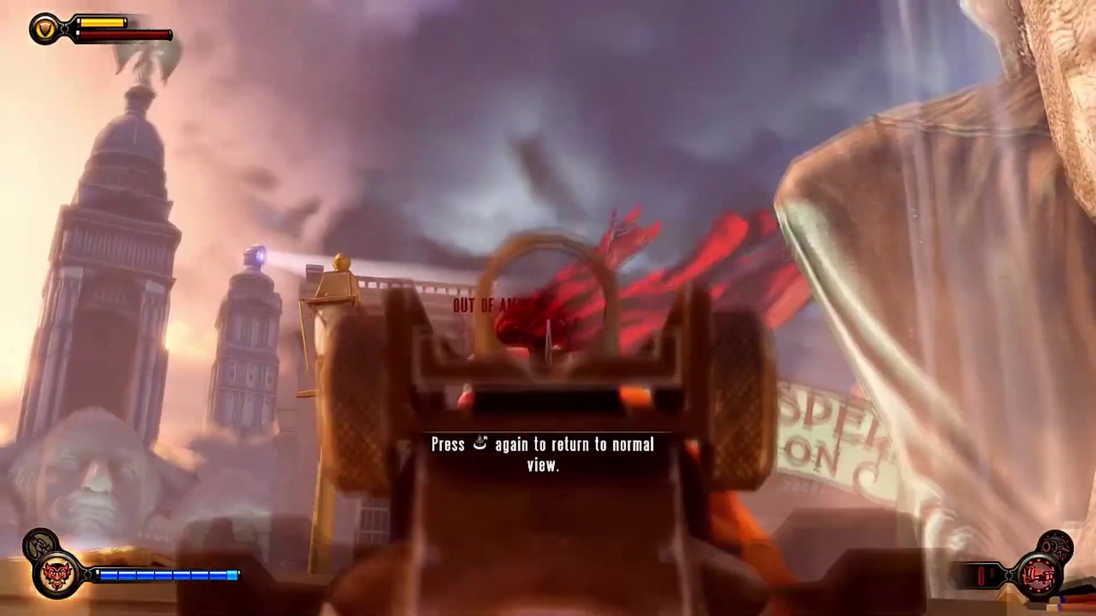
# Switch to weapon 1, fire, walk up the stairs toward the red curtain, and pause.
pyautogui.press('1')
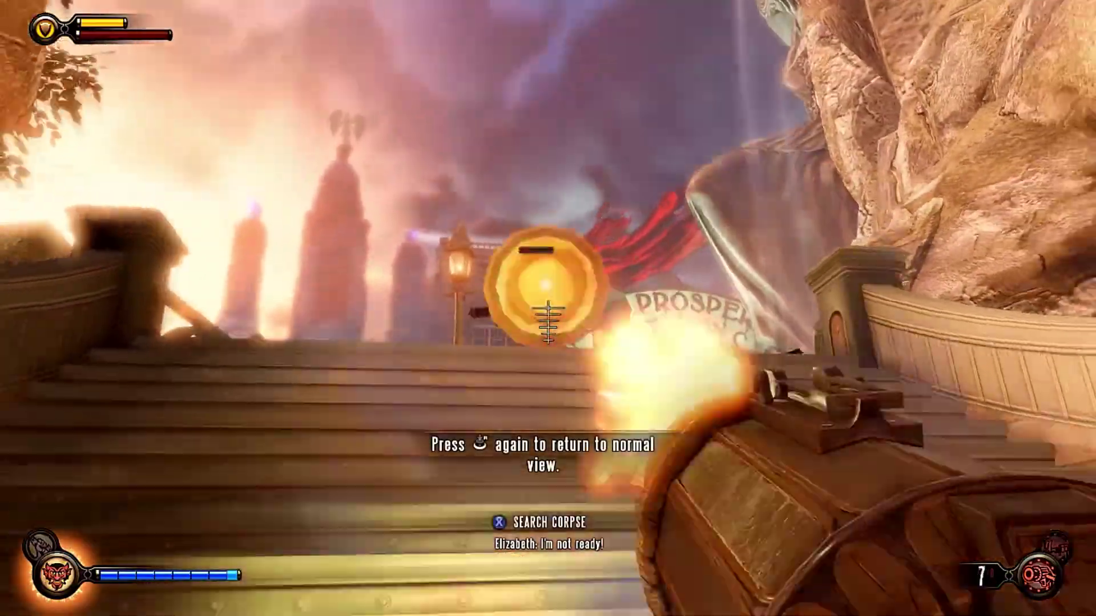
pyautogui.click(548, 322)
pyautogui.press('w')
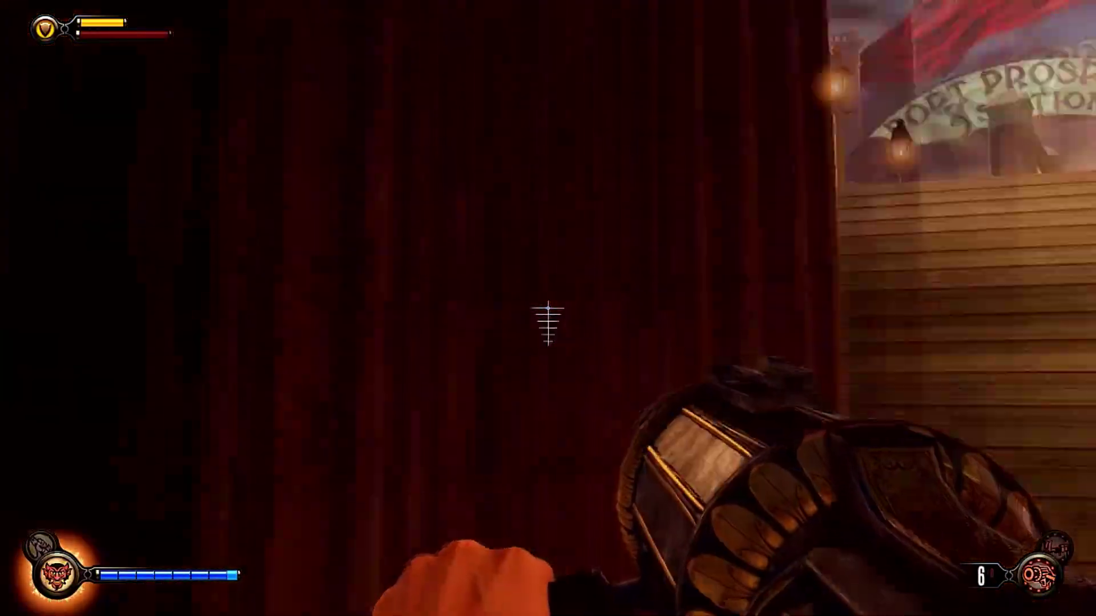
pyautogui.press('Escape')
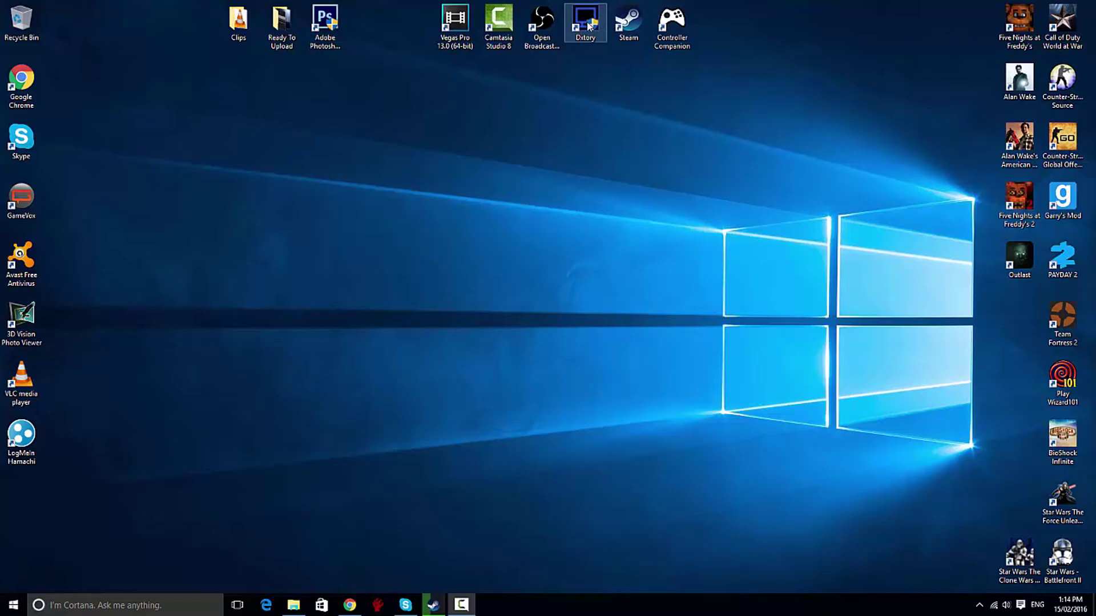
# Relaunch Dxtory from its desktop icon, move the window lower-left, and skim the tabs to Target.
pyautogui.doubleClick(588, 26)
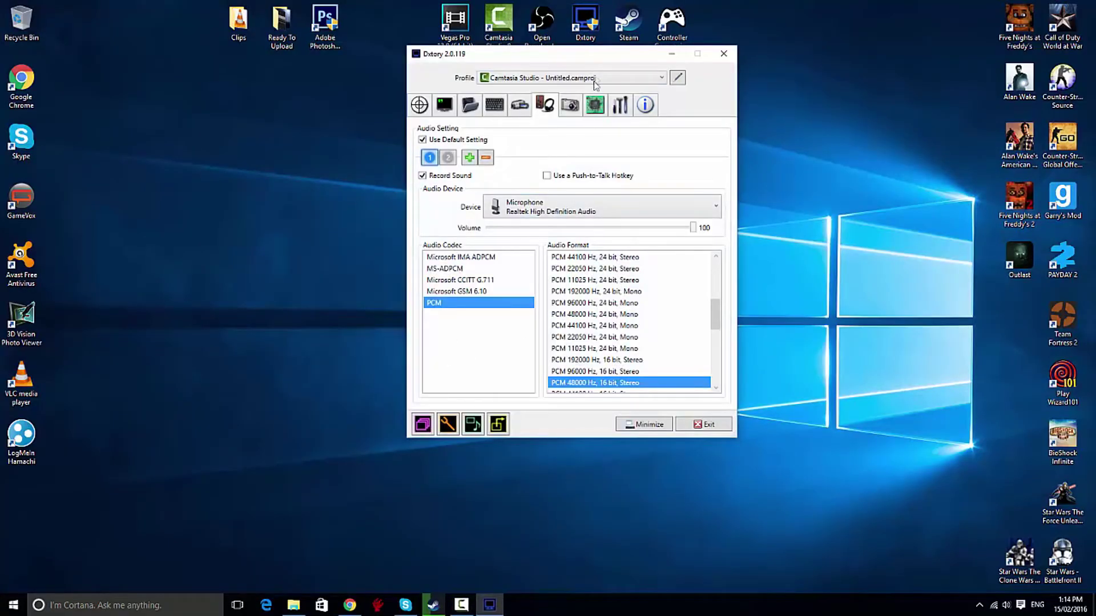
pyautogui.moveTo(575, 64); pyautogui.dragTo(560, 108)
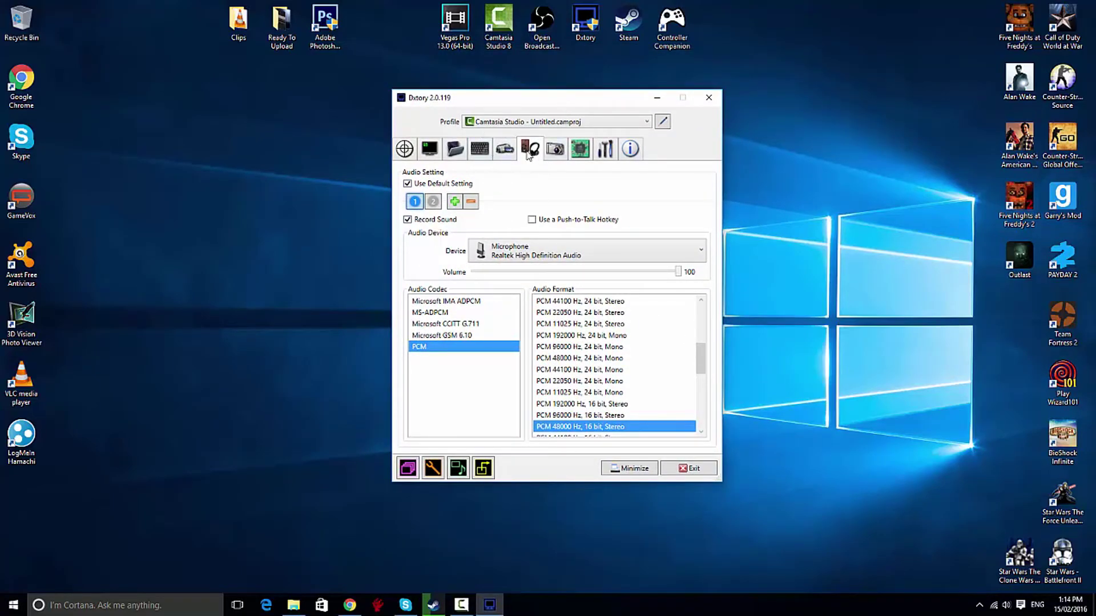
pyautogui.click(504, 149)
pyautogui.click(478, 152)
pyautogui.click(456, 152)
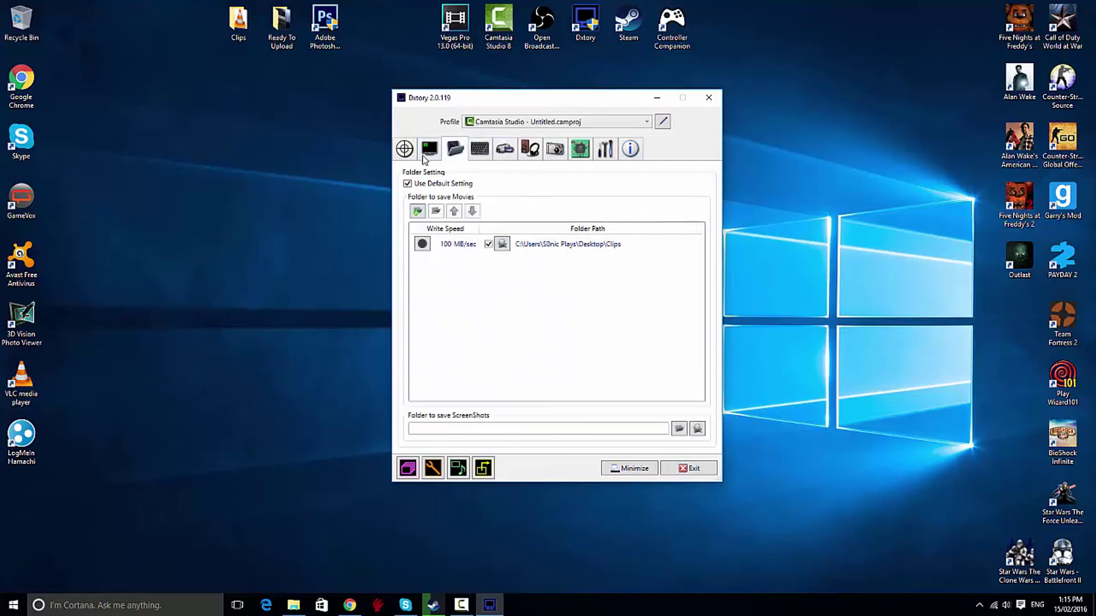
pyautogui.click(429, 152)
pyautogui.click(405, 151)
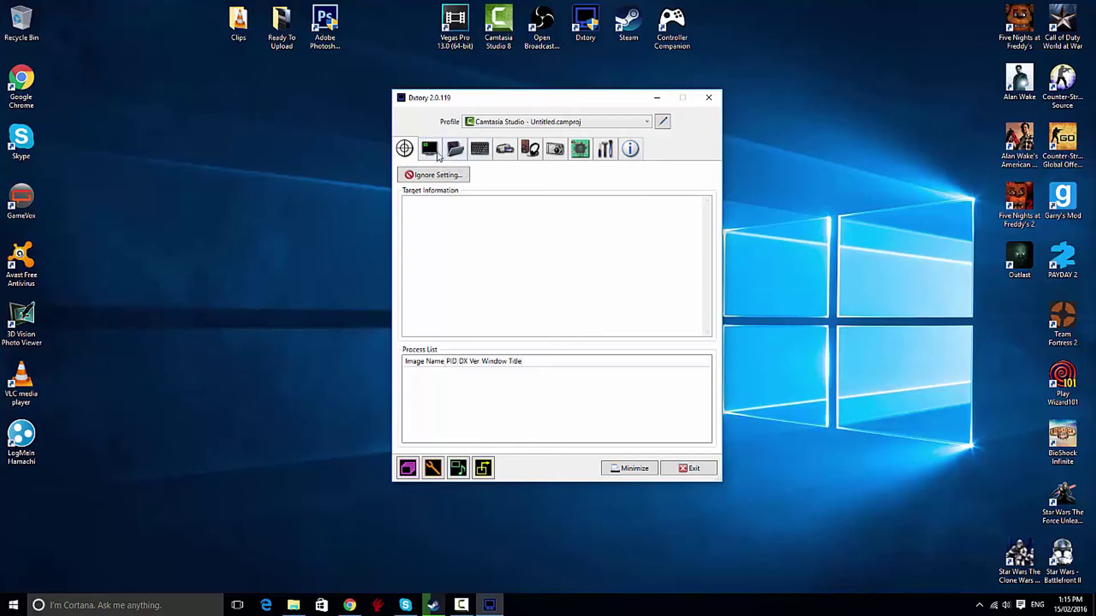
# Browse the folder, overlay, movie, audio, screenshot and advanced settings pages, returning to Target.
pyautogui.click(455, 150)
pyautogui.click(430, 150)
pyautogui.click(405, 150)
pyautogui.click(430, 150)
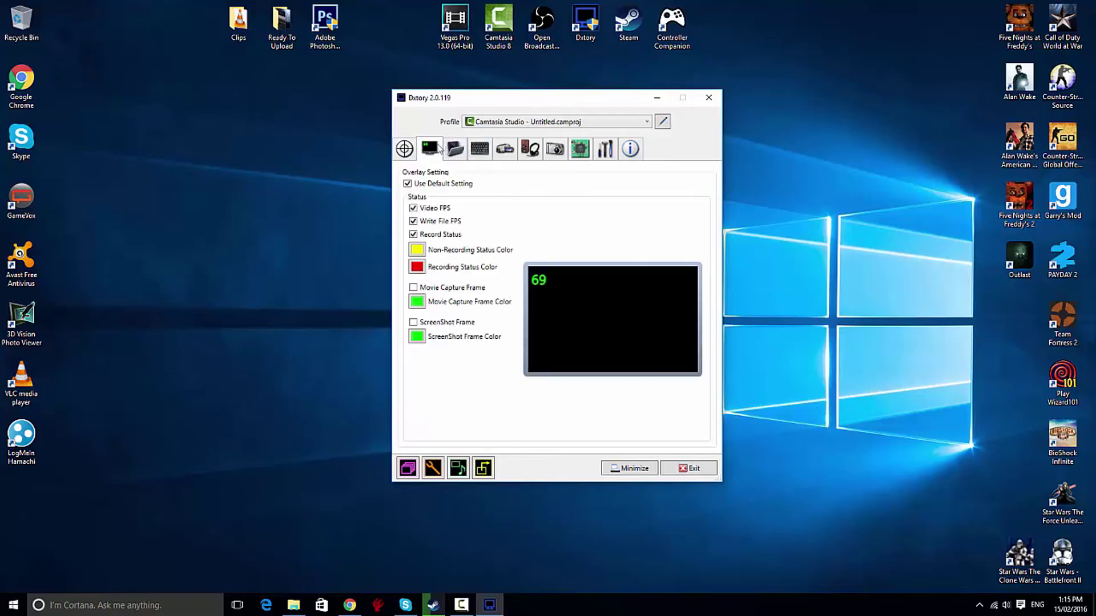
pyautogui.click(455, 150)
pyautogui.click(480, 150)
pyautogui.click(530, 150)
pyautogui.click(555, 150)
pyautogui.click(578, 149)
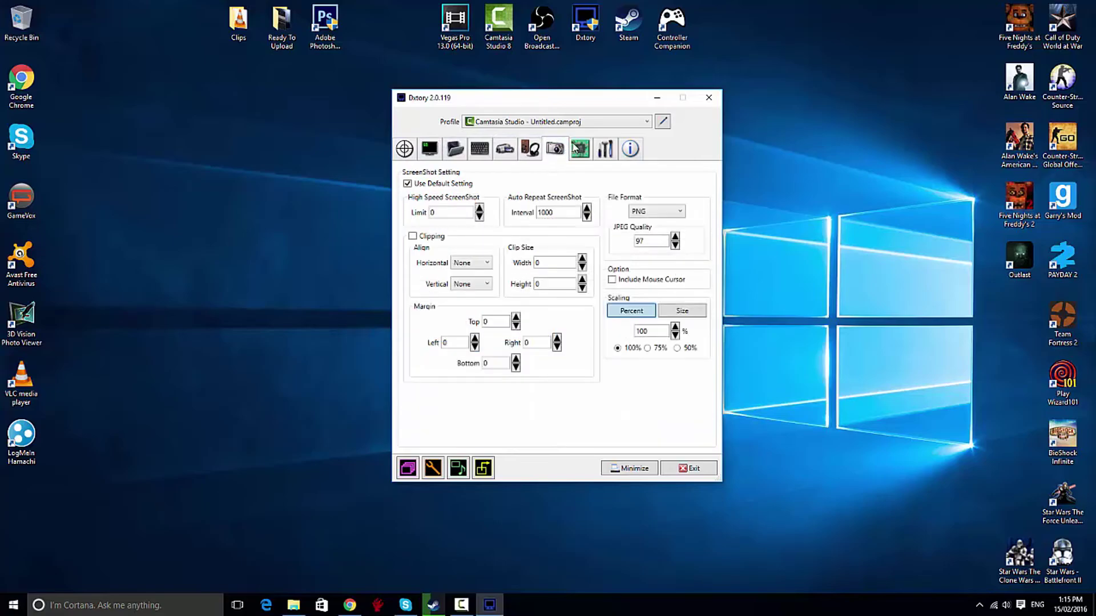
pyautogui.click(531, 149)
pyautogui.click(455, 150)
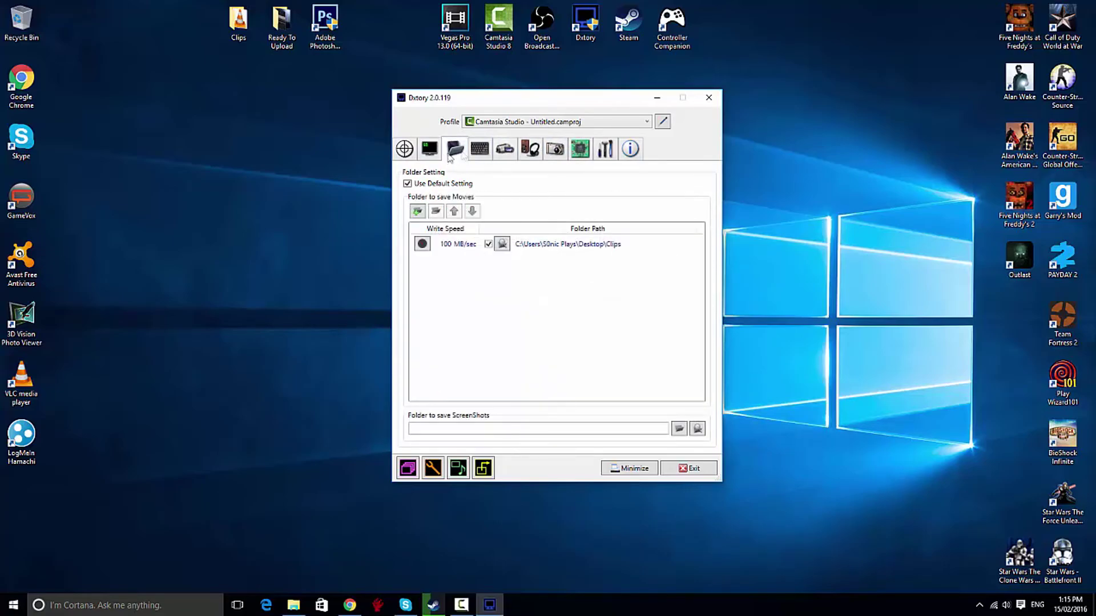
pyautogui.click(480, 149)
pyautogui.click(430, 149)
pyautogui.click(404, 149)
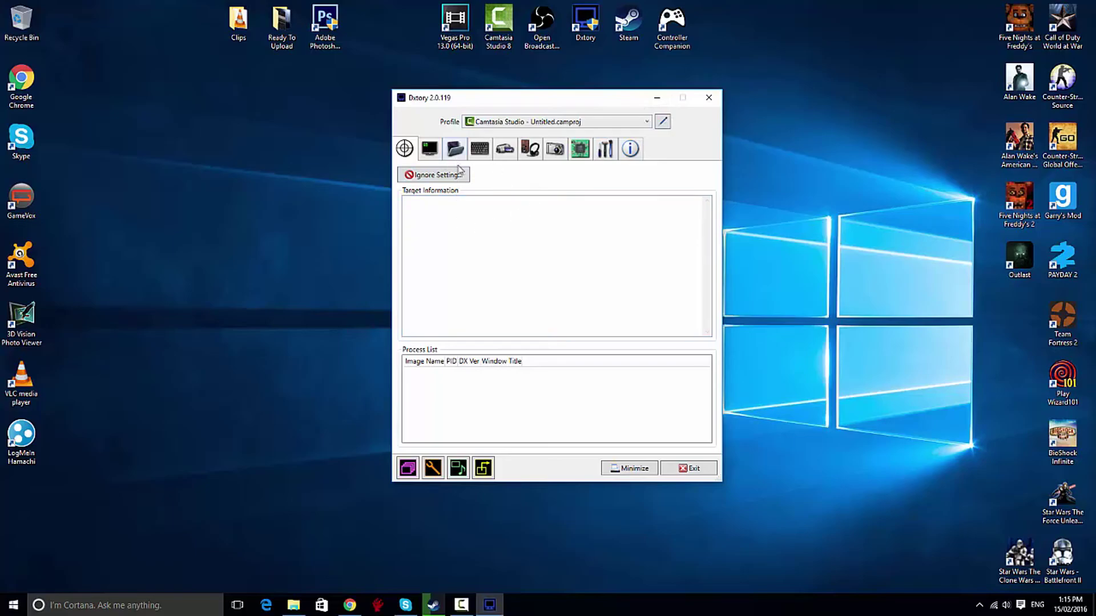
# Review every settings page once more, finishing on the Target page with its empty process list.
pyautogui.click(431, 155)
pyautogui.click(455, 150)
pyautogui.click(480, 149)
pyautogui.click(530, 150)
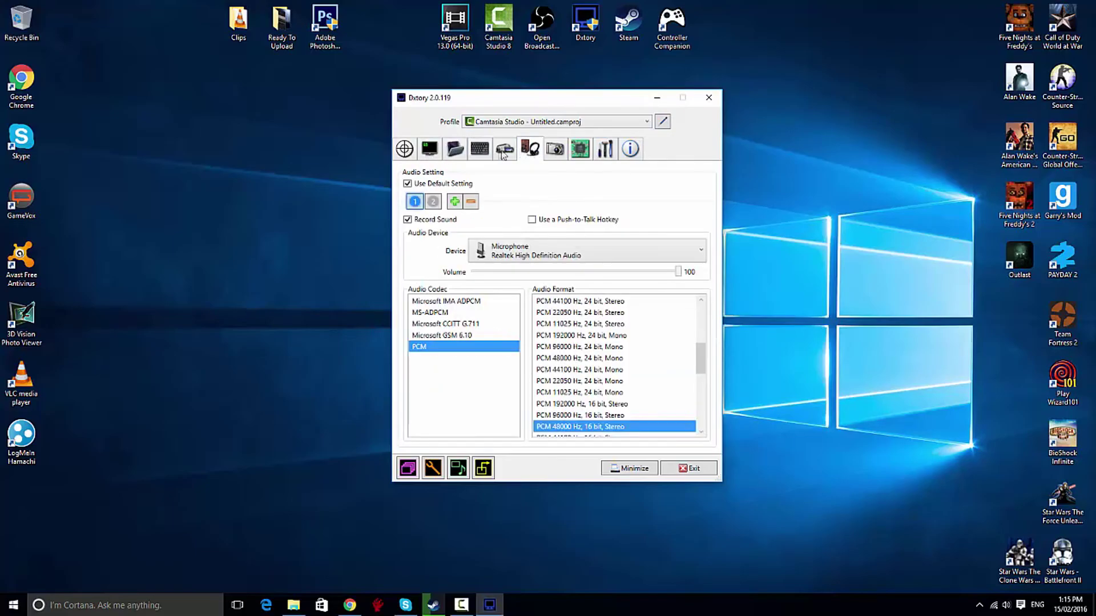
pyautogui.click(577, 151)
pyautogui.click(557, 152)
pyautogui.click(505, 151)
pyautogui.click(482, 151)
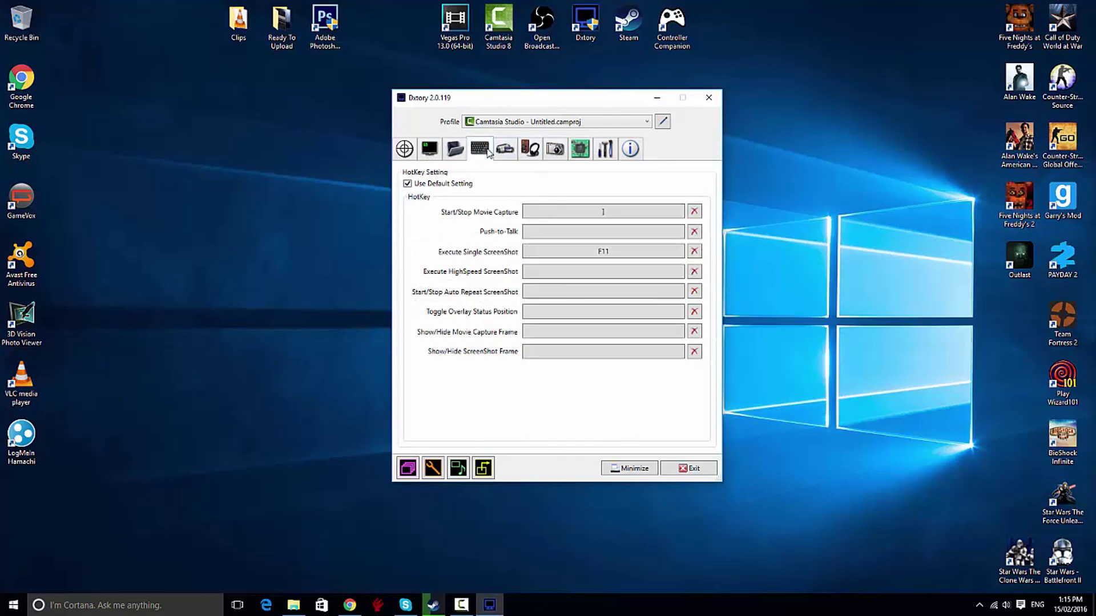
pyautogui.click(460, 151)
pyautogui.click(430, 149)
pyautogui.click(405, 149)
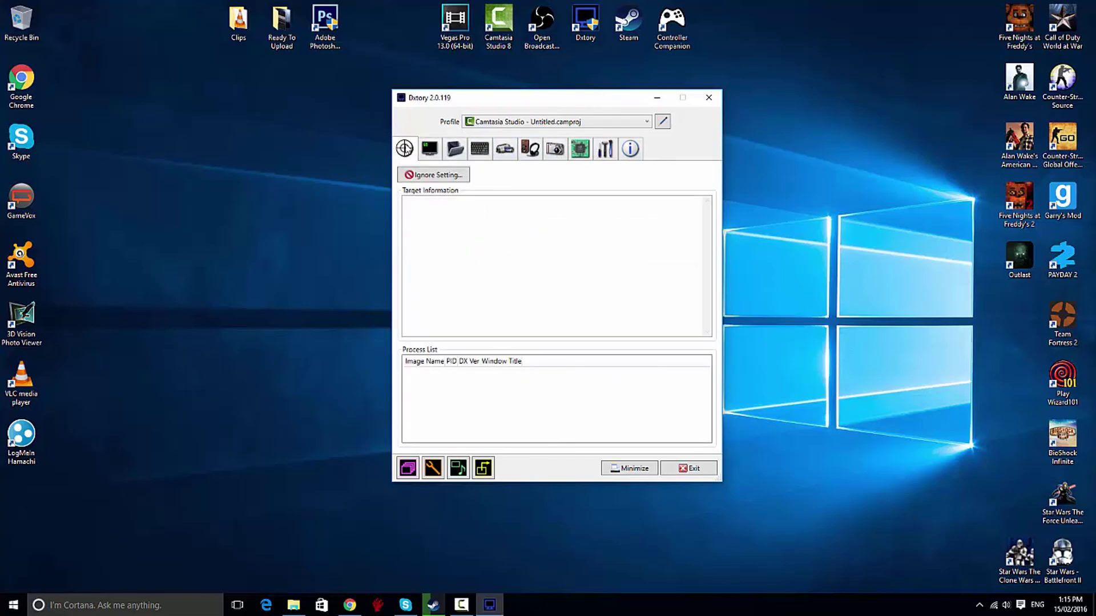